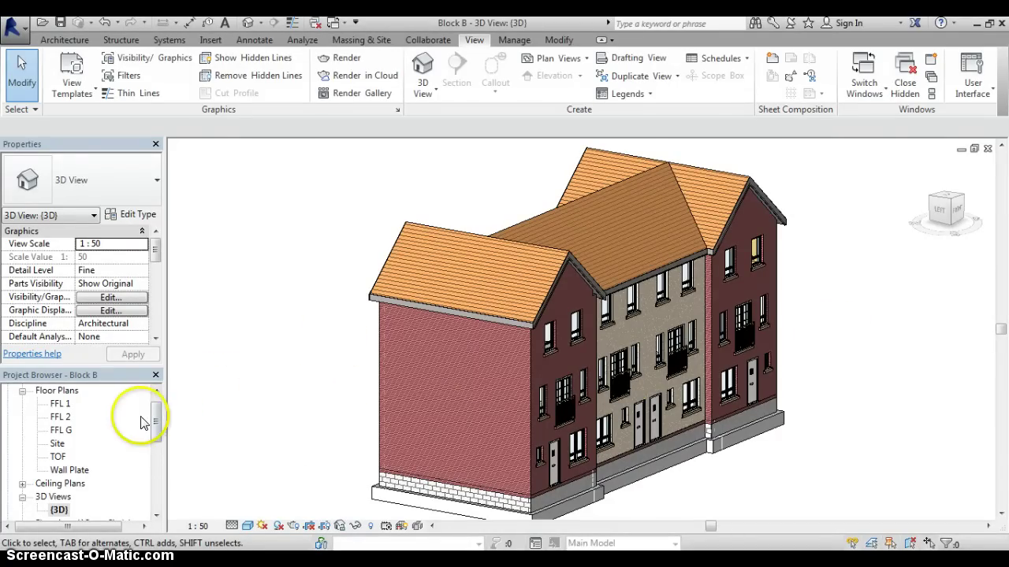
Step: Open the FFL G floor plan to view the ground-floor layout
{"action": "left_click_drag", "start_coordinate": [155, 421], "coordinate": [157, 405]}
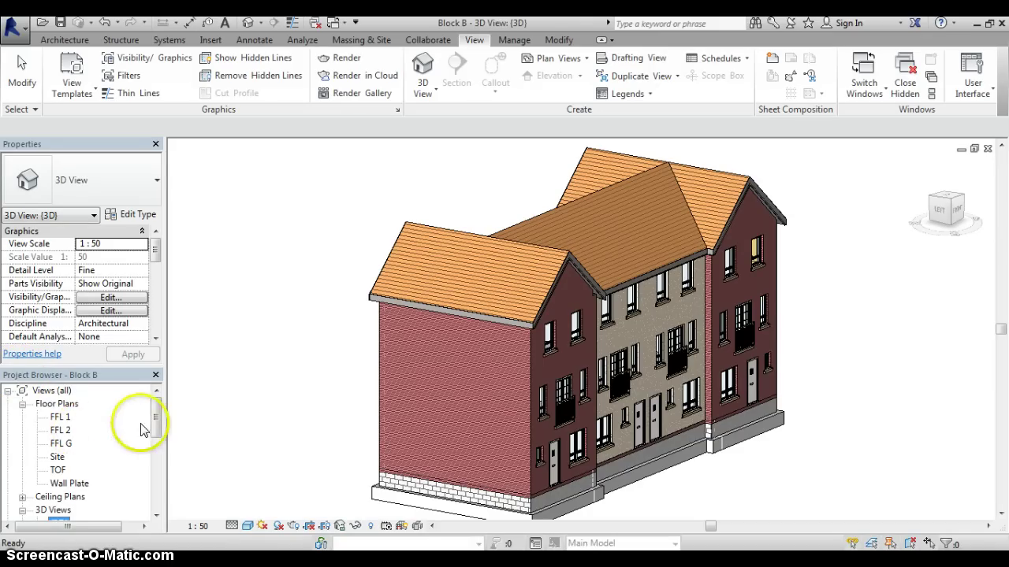
{"action": "scroll", "coordinate": [155, 422], "scroll_direction": "down", "scroll_amount": 3}
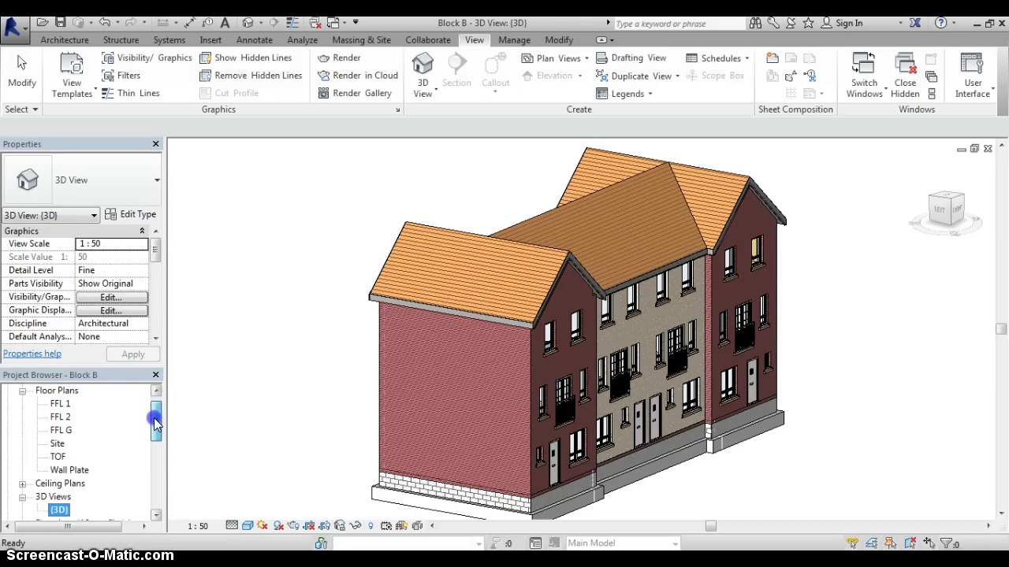
{"action": "scroll", "coordinate": [154, 426], "scroll_direction": "up", "scroll_amount": 3}
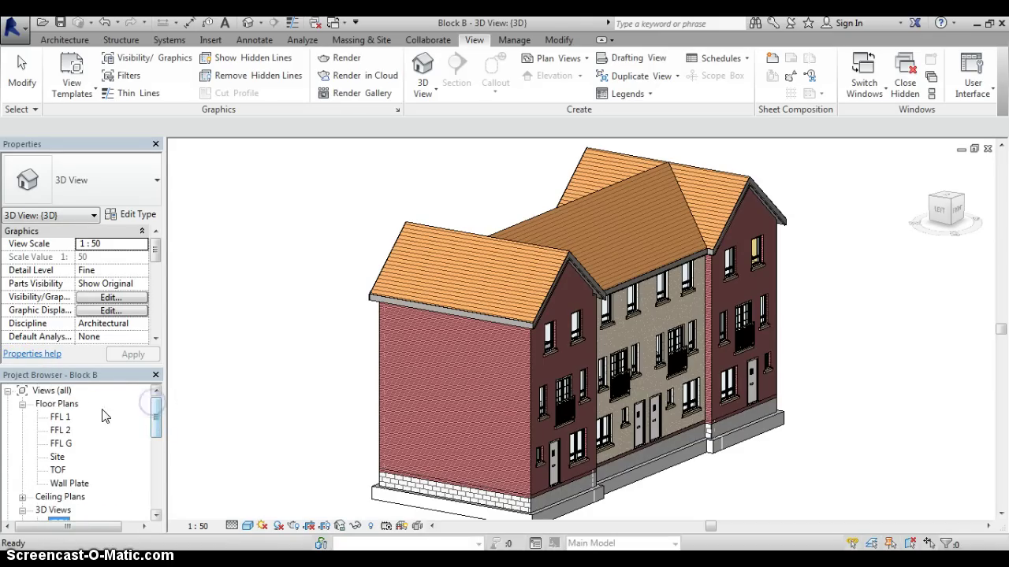
{"action": "double_click", "coordinate": [62, 445]}
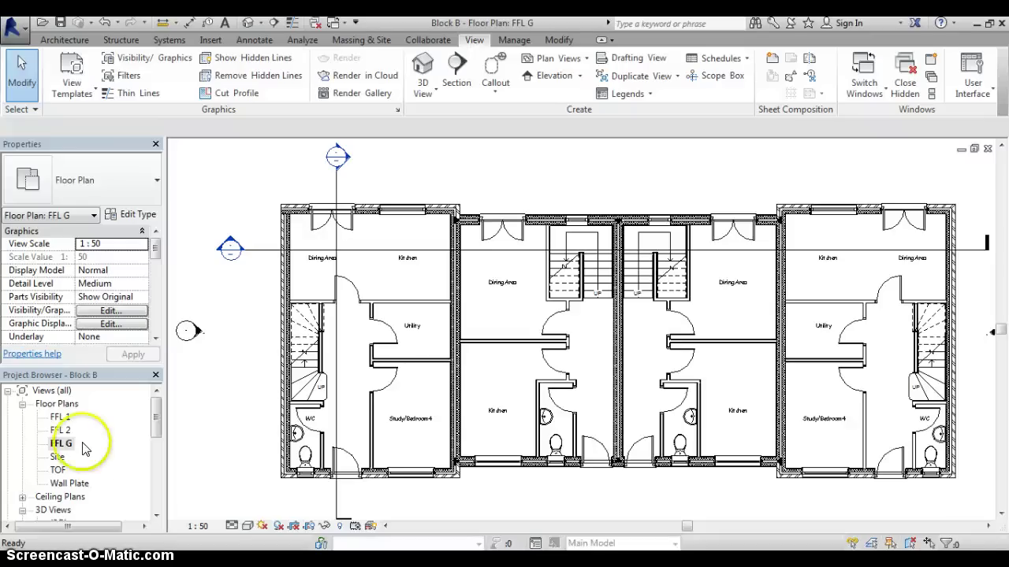
Step: View the South elevation with its levels and the Section 1 building section
{"action": "left_click_drag", "start_coordinate": [153, 412], "coordinate": [153, 457]}
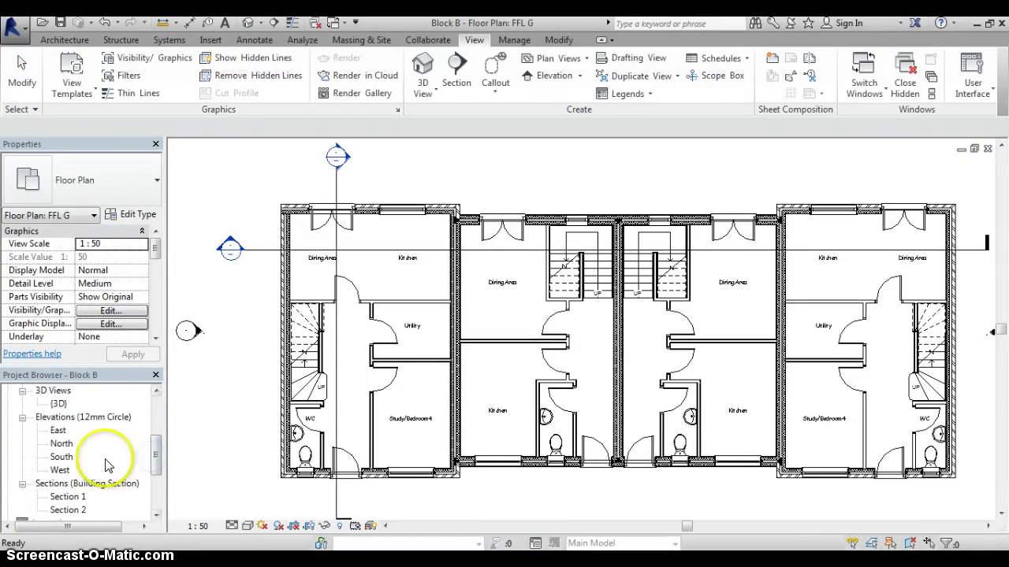
{"action": "double_click", "coordinate": [61, 457]}
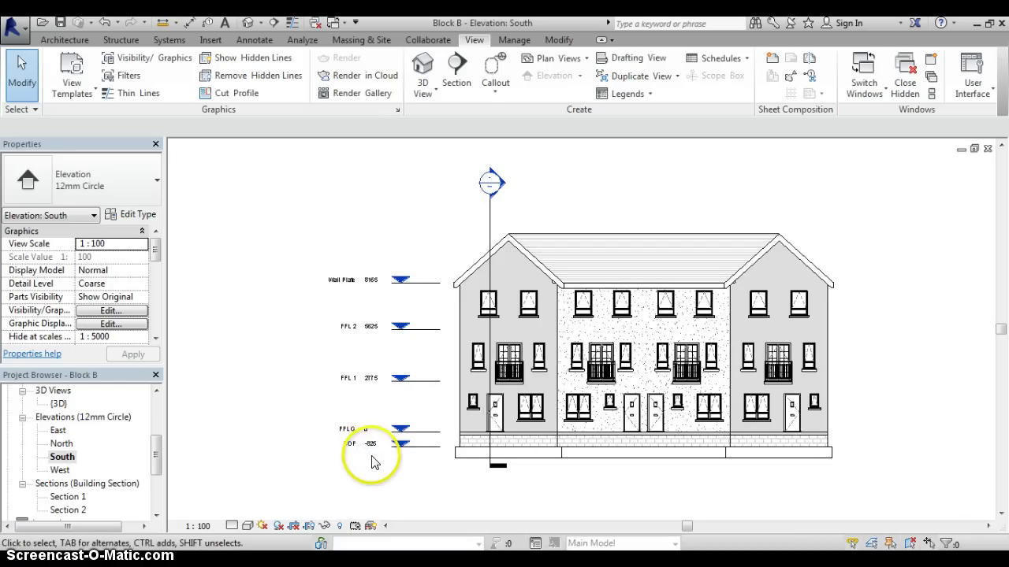
{"action": "left_click", "coordinate": [477, 500]}
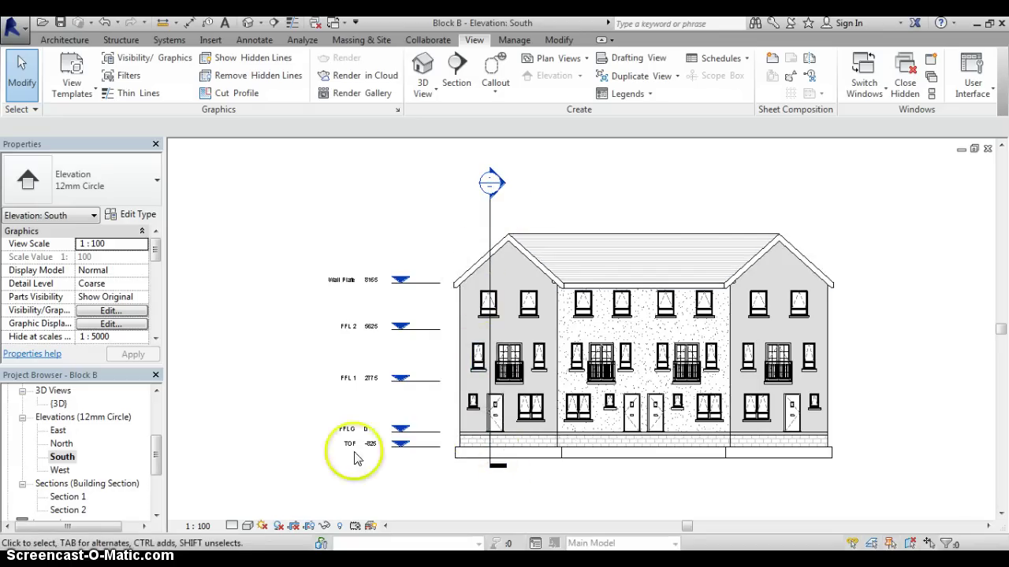
{"action": "left_click_drag", "start_coordinate": [160, 457], "coordinate": [160, 474]}
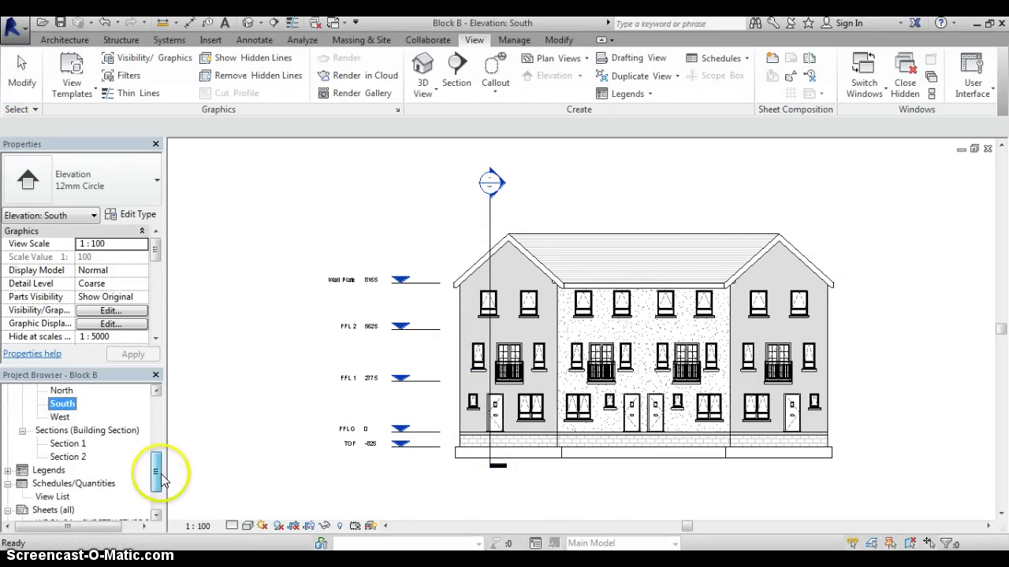
{"action": "double_click", "coordinate": [69, 444]}
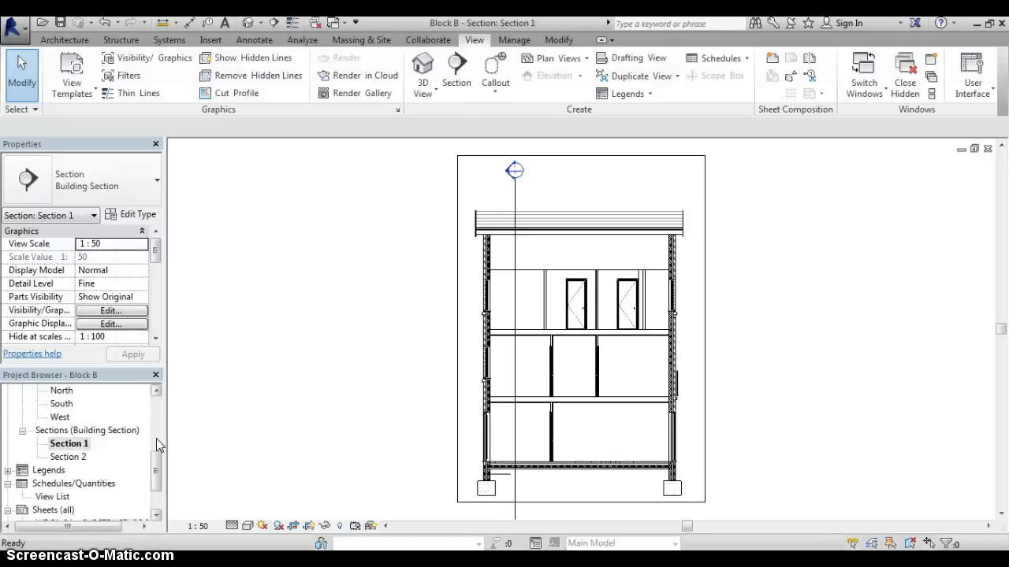
Step: Return to the {3D} view and orbit the model to look at its front and left sides from above
{"action": "left_click_drag", "start_coordinate": [153, 469], "coordinate": [151, 420]}
{"action": "double_click", "coordinate": [57, 497]}
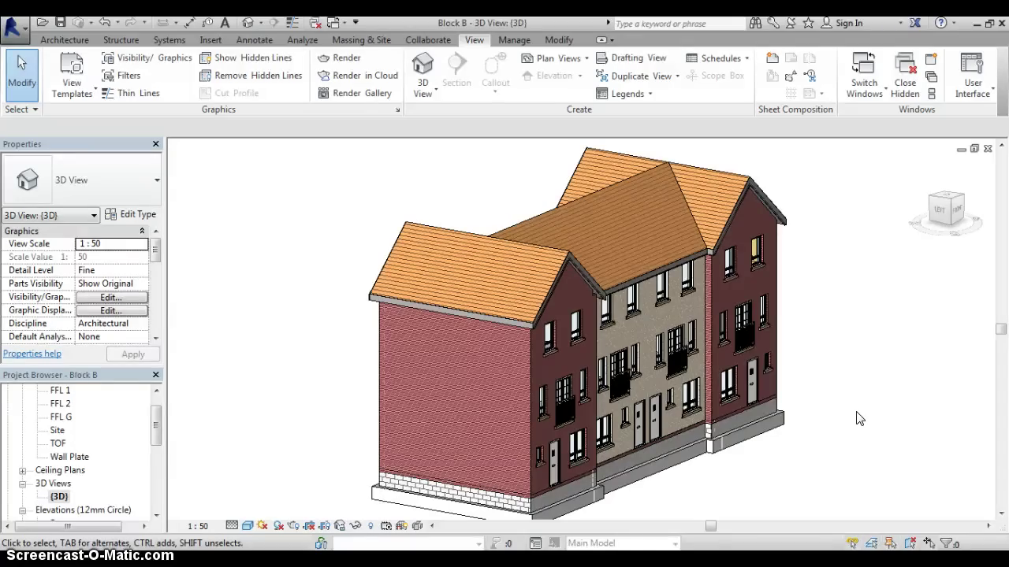
{"action": "left_click", "coordinate": [945, 214]}
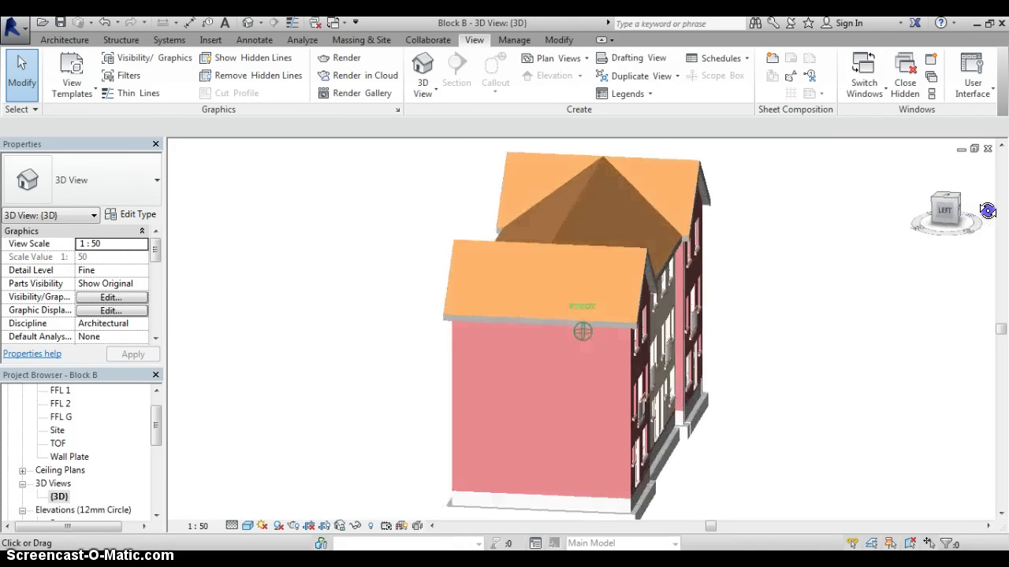
{"action": "mouse_move", "coordinate": [985, 212]}
{"action": "left_mouse_down"}
{"action": "mouse_move", "coordinate": [653, 210]}
{"action": "mouse_move", "coordinate": [914, 190]}
{"action": "mouse_move", "coordinate": [958, 205]}
{"action": "mouse_move", "coordinate": [878, 207]}
{"action": "mouse_move", "coordinate": [888, 150]}
{"action": "mouse_move", "coordinate": [887, 511]}
{"action": "mouse_move", "coordinate": [885, 152]}
{"action": "mouse_move", "coordinate": [873, 284]}
{"action": "mouse_move", "coordinate": [891, 189]}
{"action": "mouse_move", "coordinate": [880, 241]}
{"action": "mouse_move", "coordinate": [880, 219]}
{"action": "left_mouse_up"}
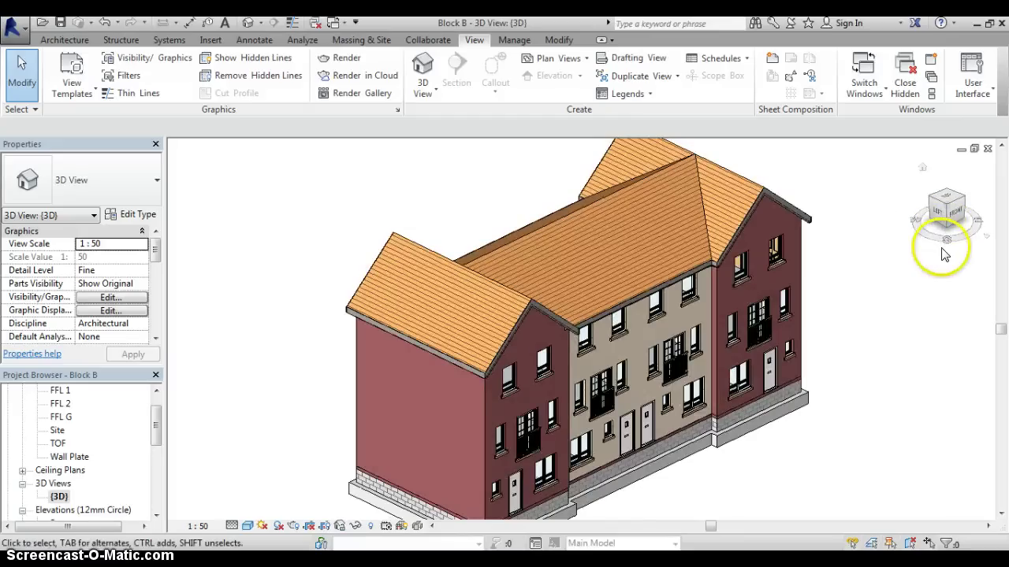
{"action": "left_click", "coordinate": [946, 264]}
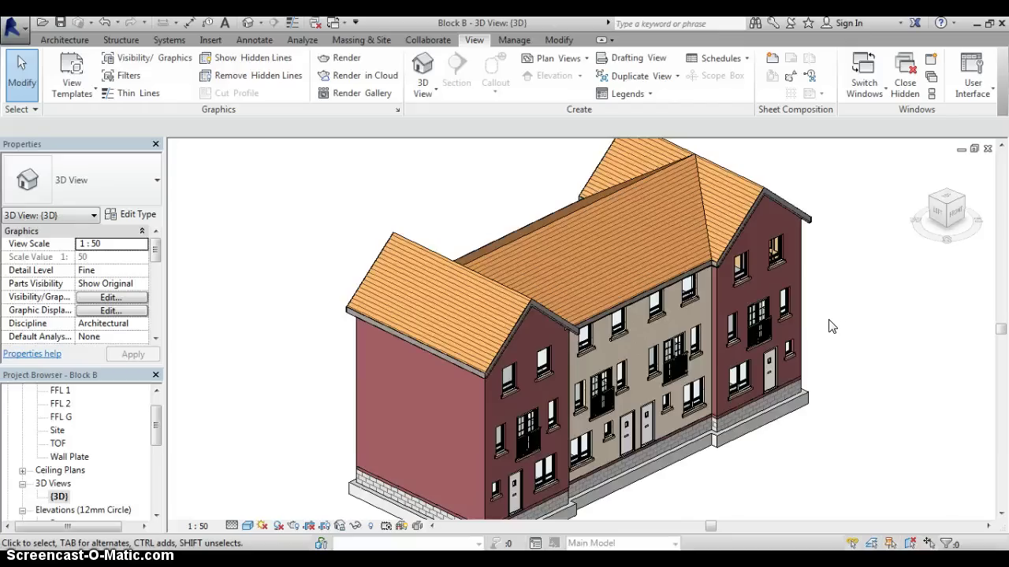
Step: Examine an upper-floor window sill on the middle rendered wall up close, and turn the whole block to show its front
{"action": "scroll", "coordinate": [826, 327], "scroll_direction": "down", "scroll_amount": 3}
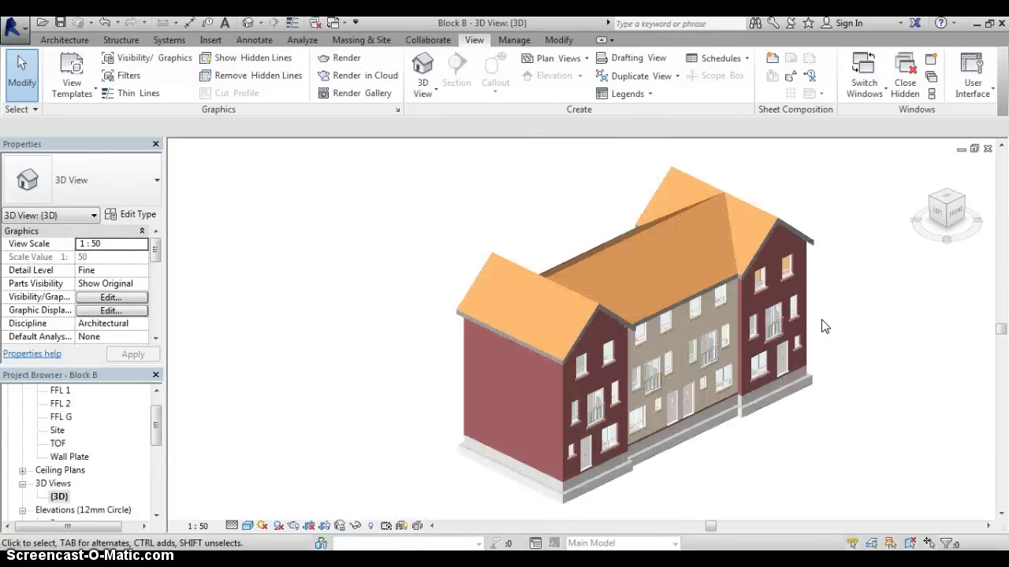
{"action": "scroll", "coordinate": [824, 329], "scroll_direction": "up", "scroll_amount": 5}
{"action": "scroll", "coordinate": [819, 329], "scroll_direction": "up", "scroll_amount": 2}
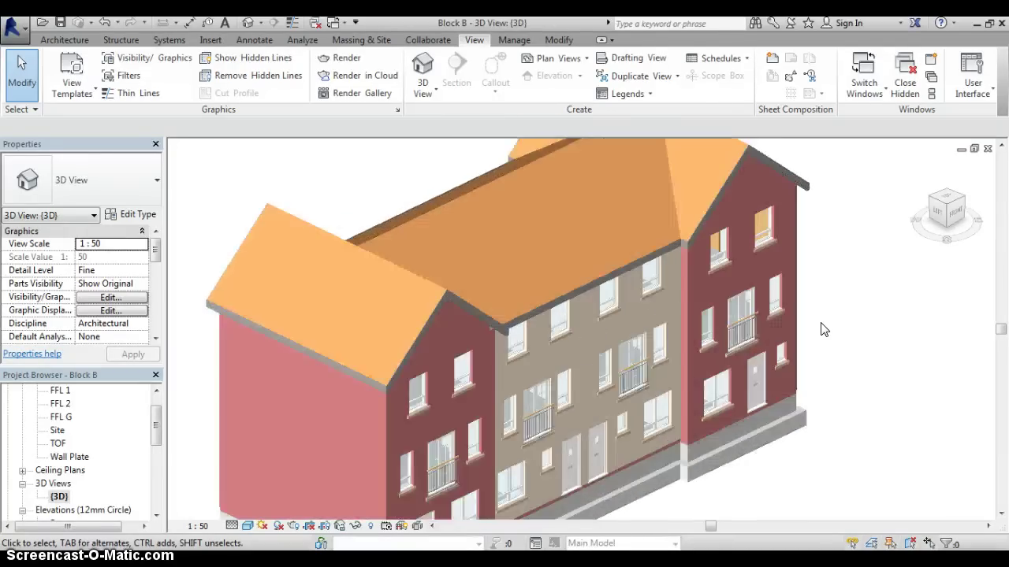
{"action": "scroll", "coordinate": [535, 351], "scroll_direction": "up", "scroll_amount": 3}
{"action": "scroll", "coordinate": [535, 350], "scroll_direction": "down", "scroll_amount": 4}
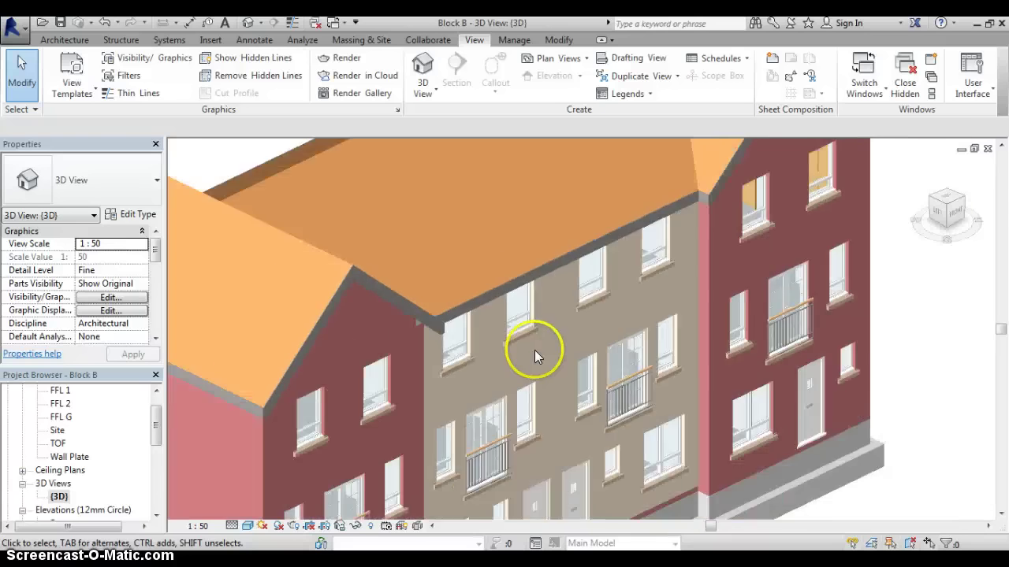
{"action": "scroll", "coordinate": [537, 349], "scroll_direction": "up", "scroll_amount": 4}
{"action": "scroll", "coordinate": [539, 348], "scroll_direction": "up", "scroll_amount": 6}
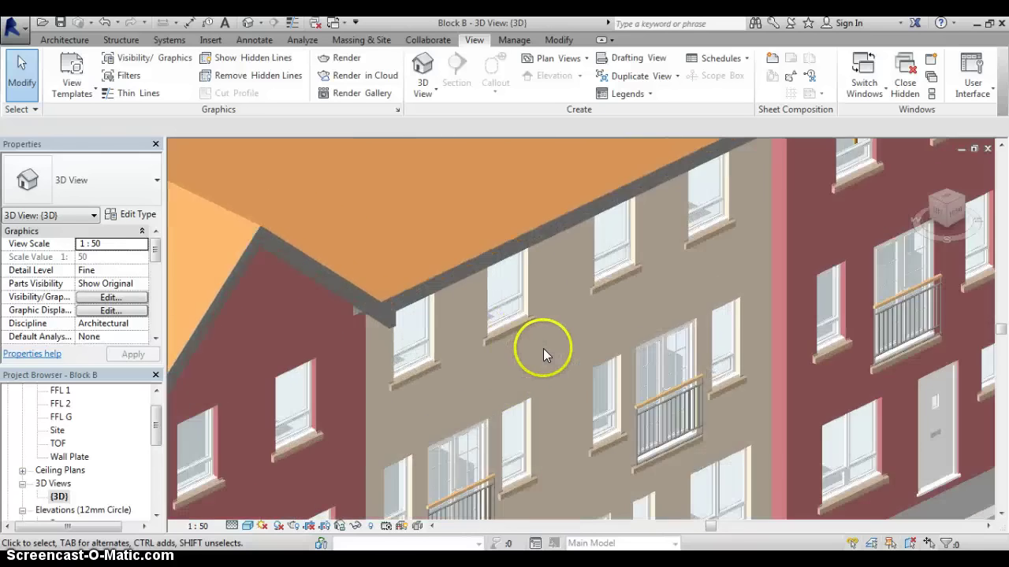
{"action": "scroll", "coordinate": [438, 255], "scroll_direction": "up", "scroll_amount": 4}
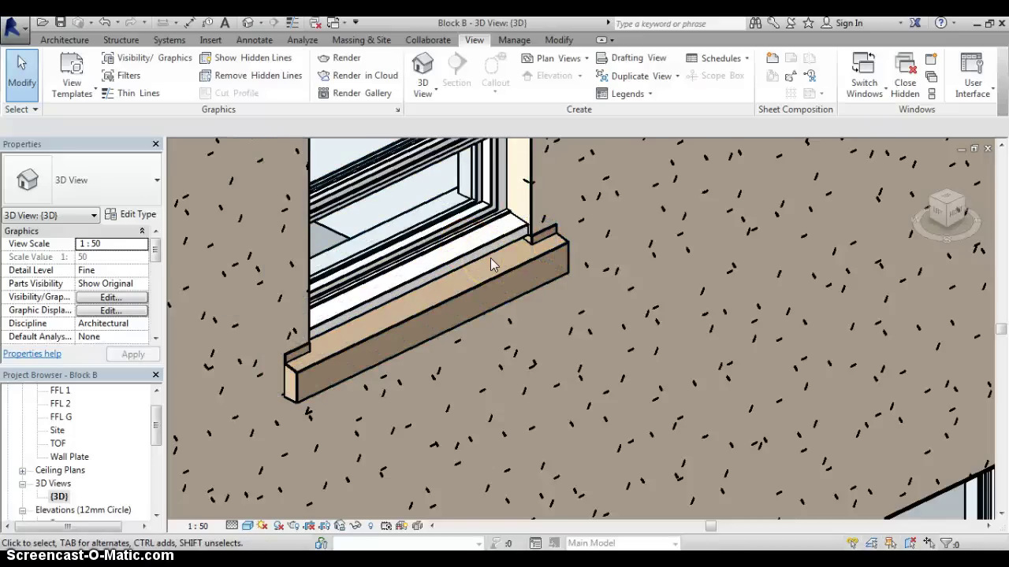
{"action": "scroll", "coordinate": [490, 260], "scroll_direction": "down", "scroll_amount": 10}
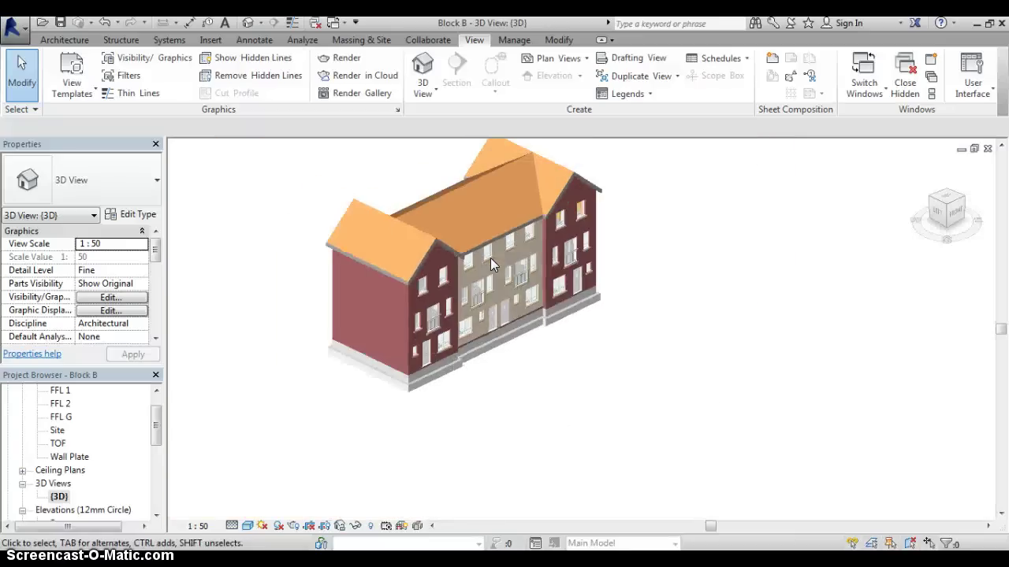
{"action": "middle_click_drag", "start_coordinate": [490, 258], "coordinate": [564, 313]}
{"action": "scroll", "coordinate": [564, 313], "scroll_direction": "up", "scroll_amount": 4}
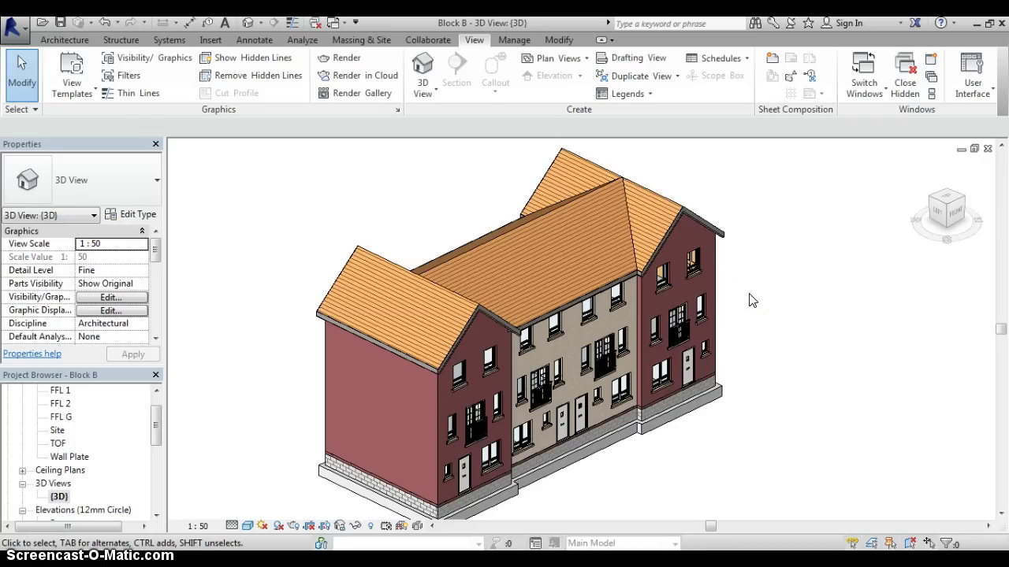
{"action": "mouse_move", "coordinate": [750, 300]}
{"action": "middle_mouse_down"}
{"action": "mouse_move", "coordinate": [761, 340]}
{"action": "mouse_move", "coordinate": [731, 324]}
{"action": "mouse_move", "coordinate": [634, 315]}
{"action": "mouse_move", "coordinate": [833, 297]}
{"action": "mouse_move", "coordinate": [770, 299]}
{"action": "mouse_move", "coordinate": [750, 275]}
{"action": "mouse_move", "coordinate": [750, 305]}
{"action": "mouse_move", "coordinate": [750, 286]}
{"action": "mouse_move", "coordinate": [799, 292]}
{"action": "mouse_move", "coordinate": [771, 300]}
{"action": "middle_mouse_up"}
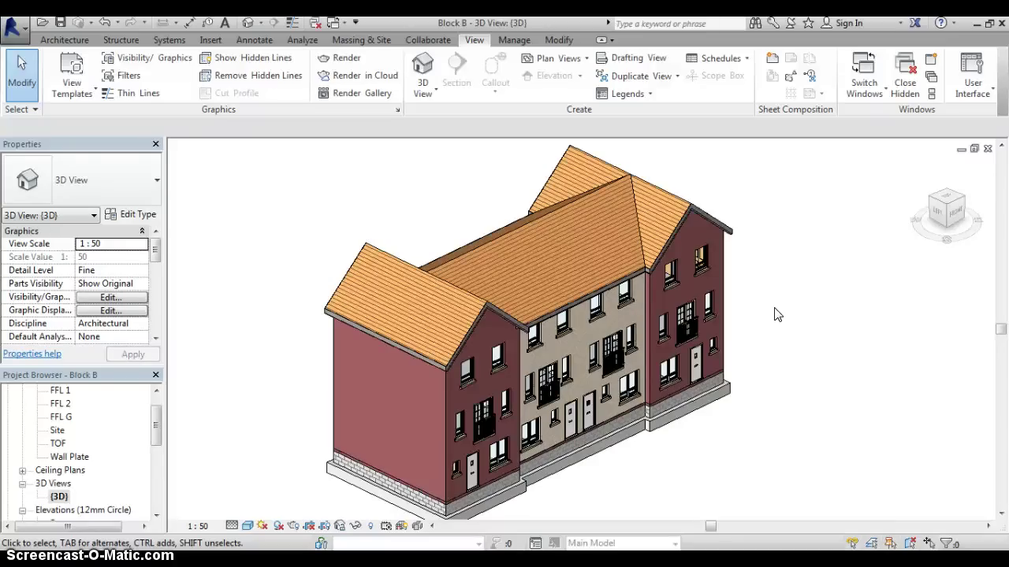
{"action": "middle_click_drag", "start_coordinate": [774, 308], "coordinate": [722, 291]}
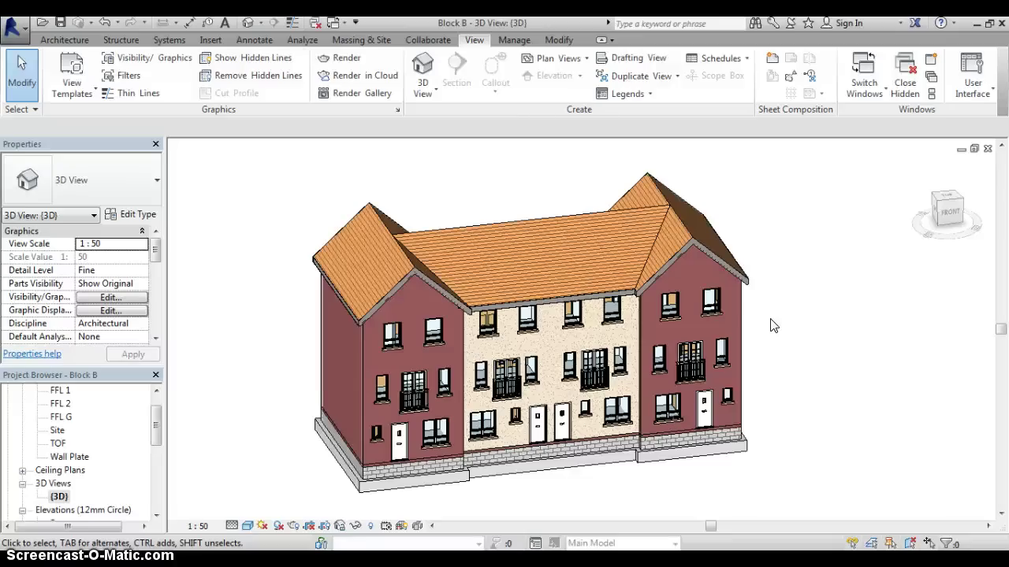
{"action": "left_click", "coordinate": [779, 320]}
{"action": "key", "text": "shift+w"}
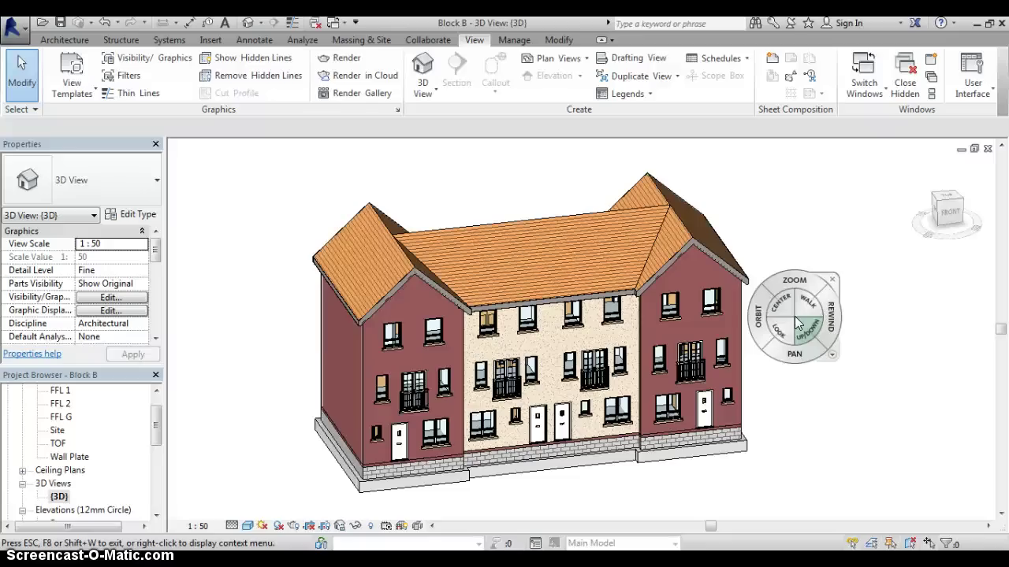
{"action": "key", "text": "Escape"}
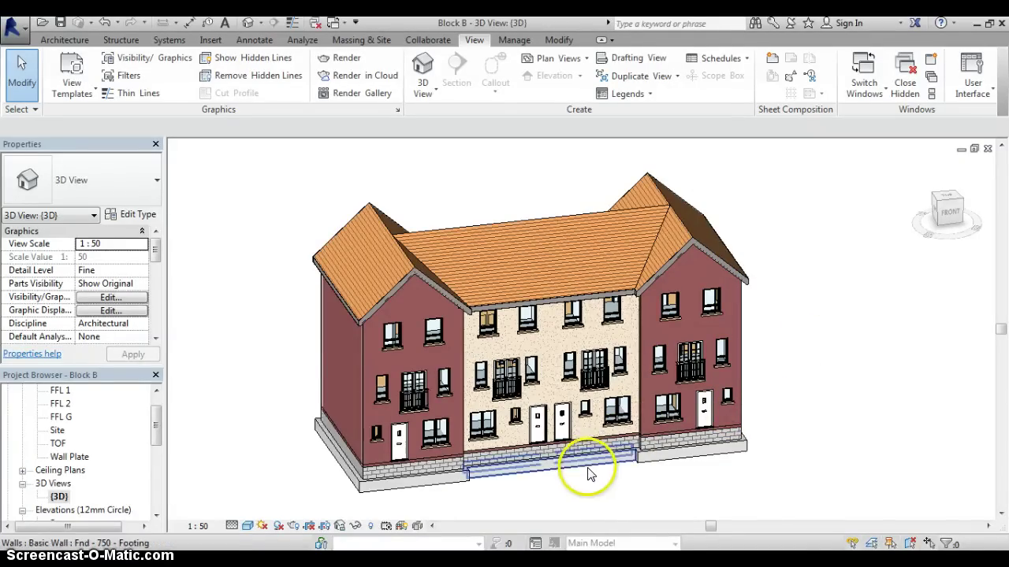
Step: Inspect the properties of the small ground-floor windows and the first-floor side window on the middle rendered facade
{"action": "scroll", "coordinate": [788, 410], "scroll_direction": "up", "scroll_amount": 2}
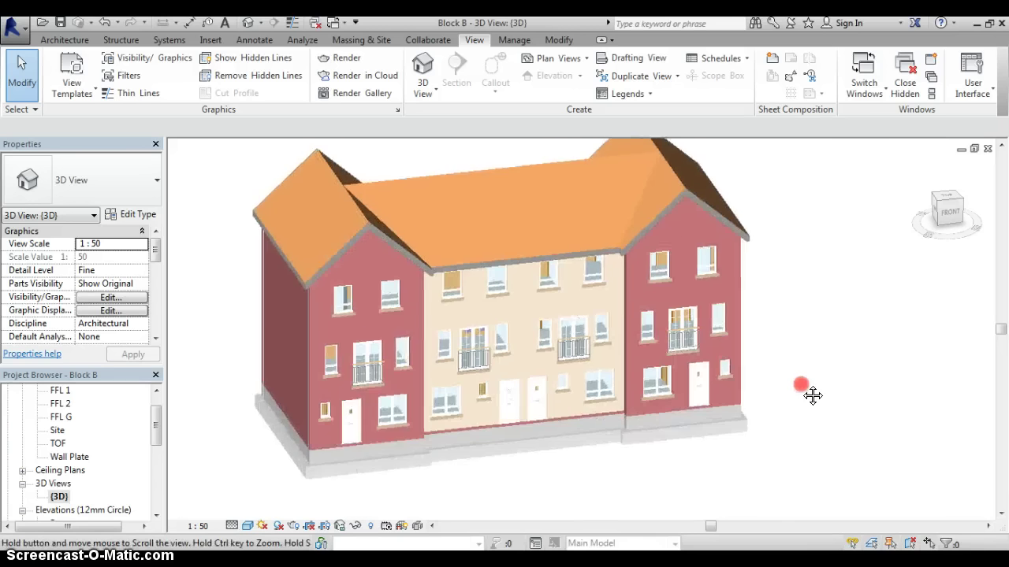
{"action": "middle_click_drag", "start_coordinate": [813, 392], "coordinate": [871, 404]}
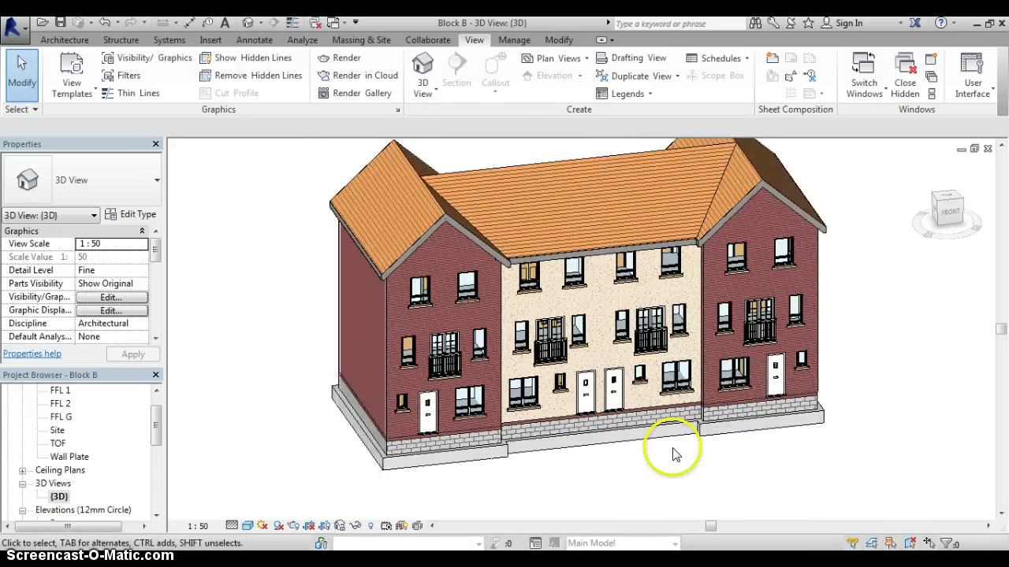
{"action": "scroll", "coordinate": [638, 461], "scroll_direction": "up", "scroll_amount": 5}
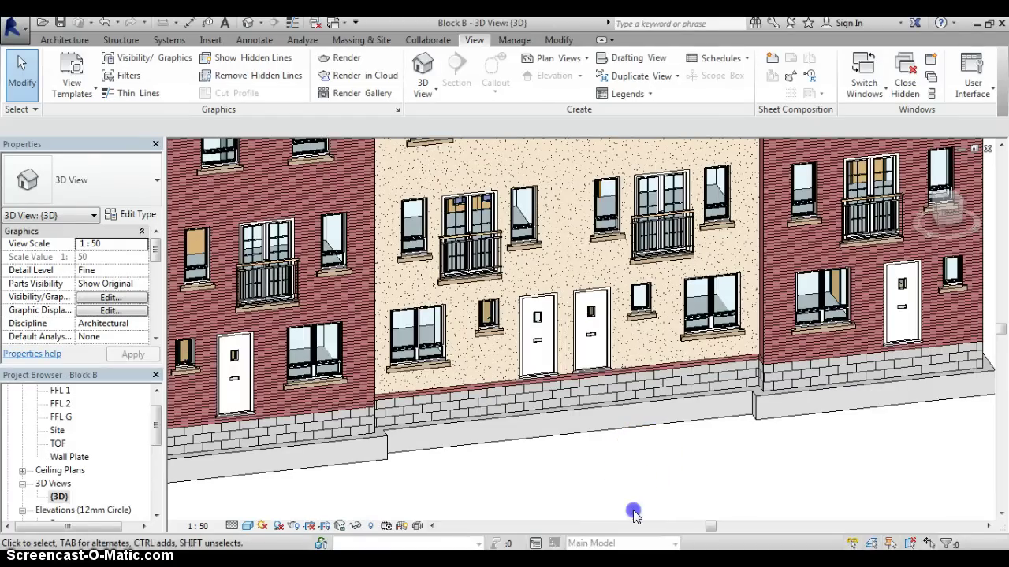
{"action": "middle_click_drag", "start_coordinate": [616, 465], "coordinate": [621, 540]}
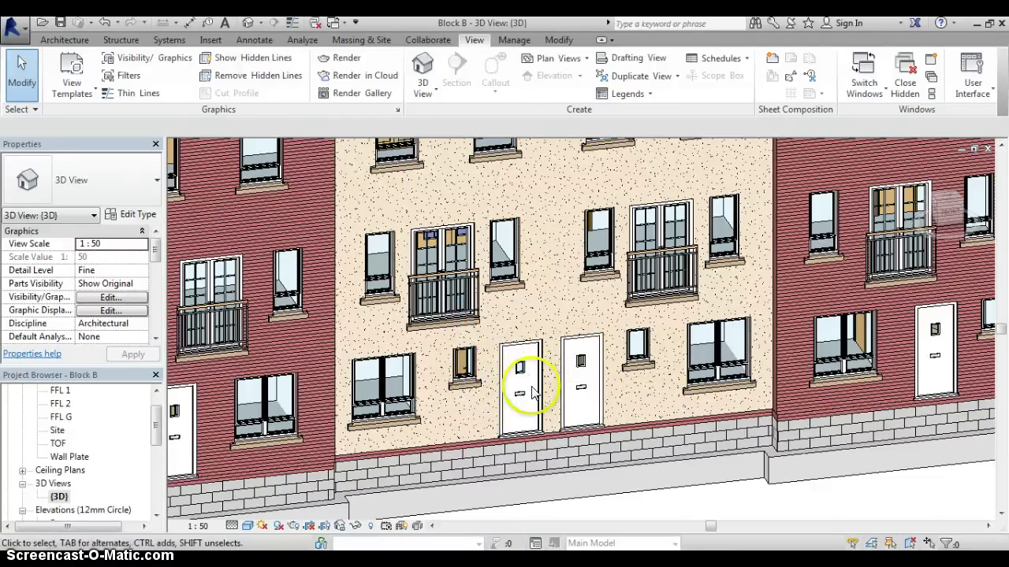
{"action": "left_click", "coordinate": [638, 364]}
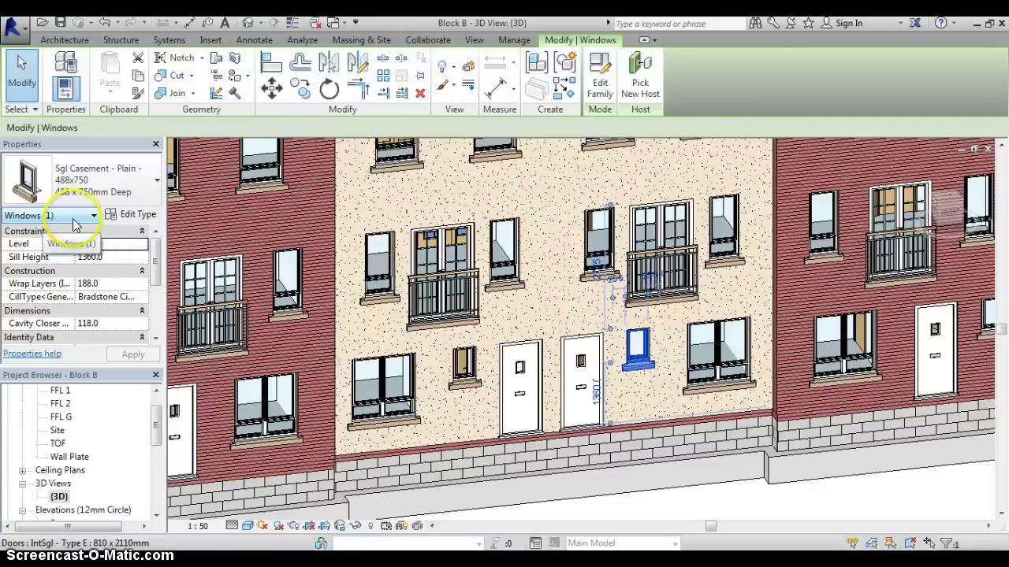
{"action": "left_click", "coordinate": [462, 374]}
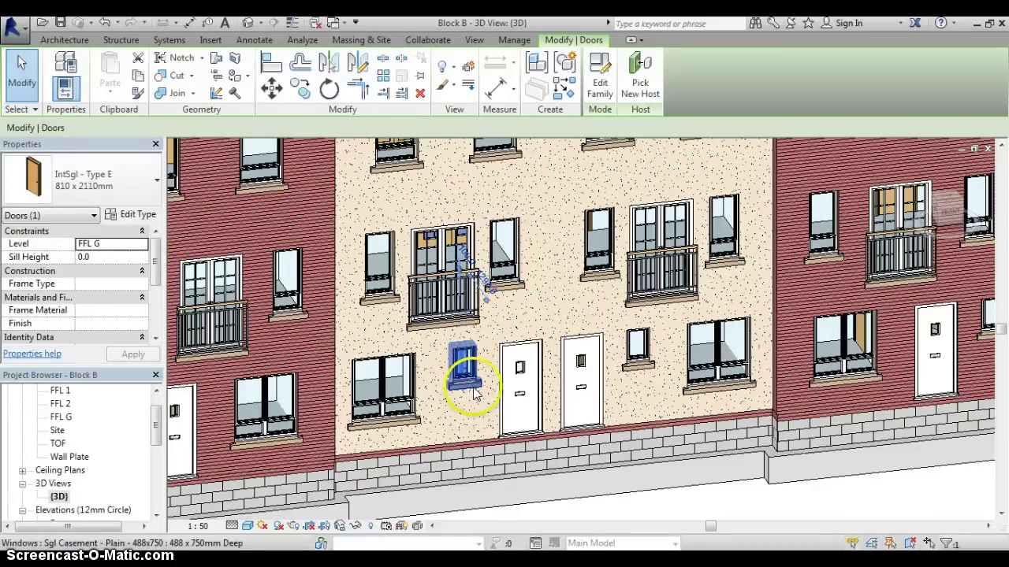
{"action": "left_click", "coordinate": [463, 362]}
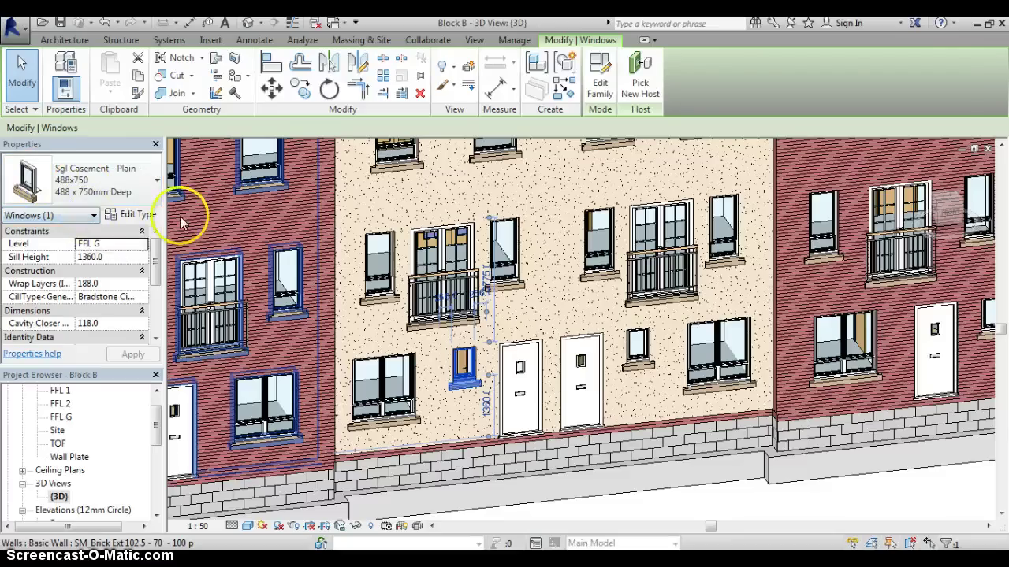
{"action": "left_click", "coordinate": [376, 276]}
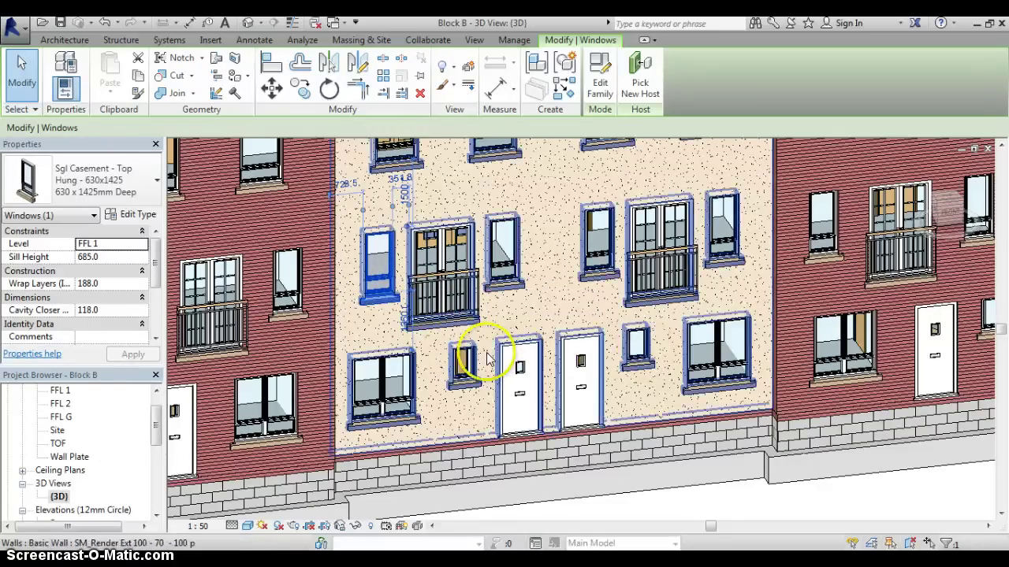
{"action": "left_click", "coordinate": [640, 351]}
{"action": "left_click", "coordinate": [467, 361]}
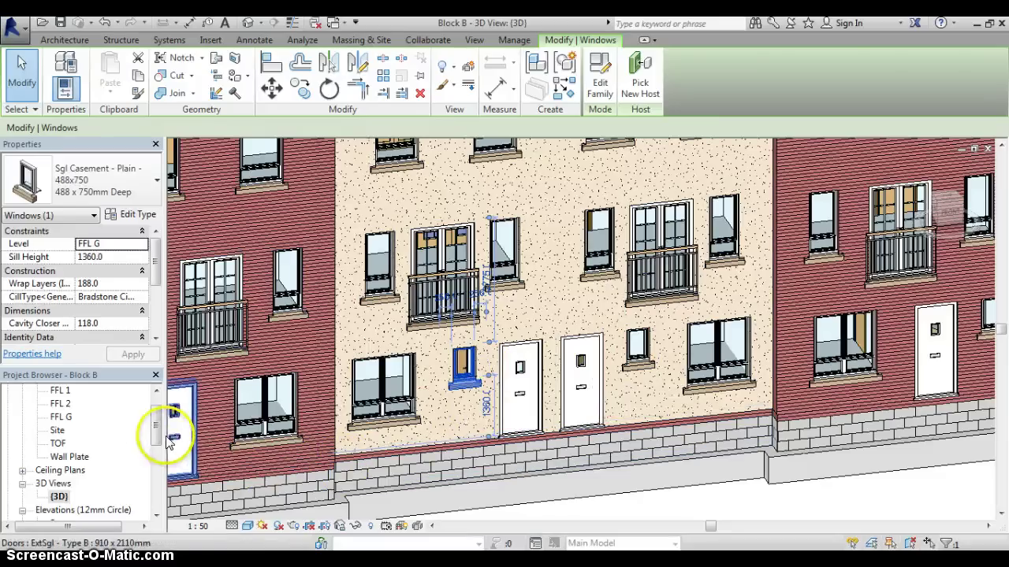
Step: Locate the selected ground-floor window in the FFL G floor plan and clear the selection
{"action": "left_click_drag", "start_coordinate": [156, 432], "coordinate": [157, 427]}
{"action": "double_click", "coordinate": [63, 430]}
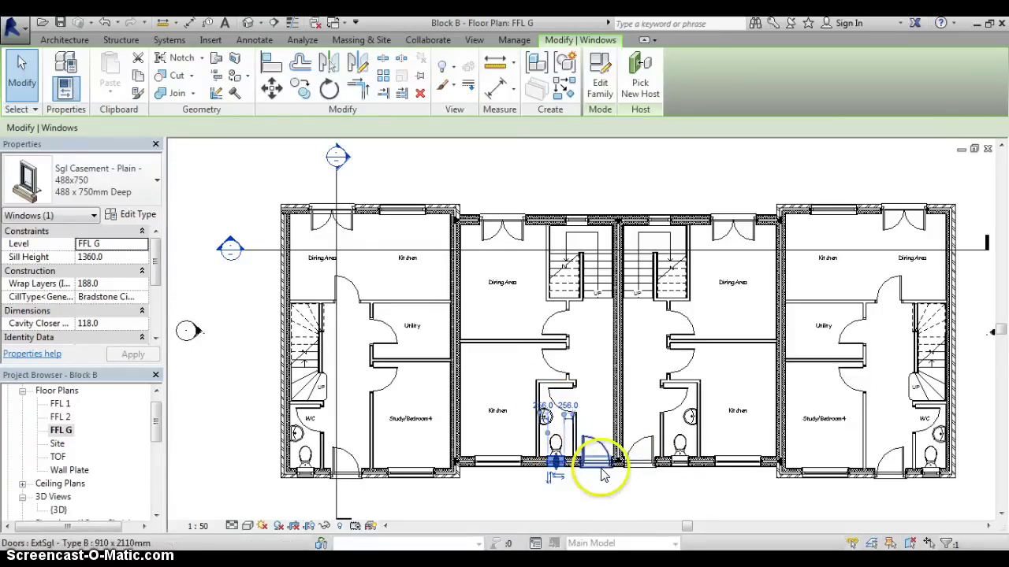
{"action": "left_click", "coordinate": [531, 492]}
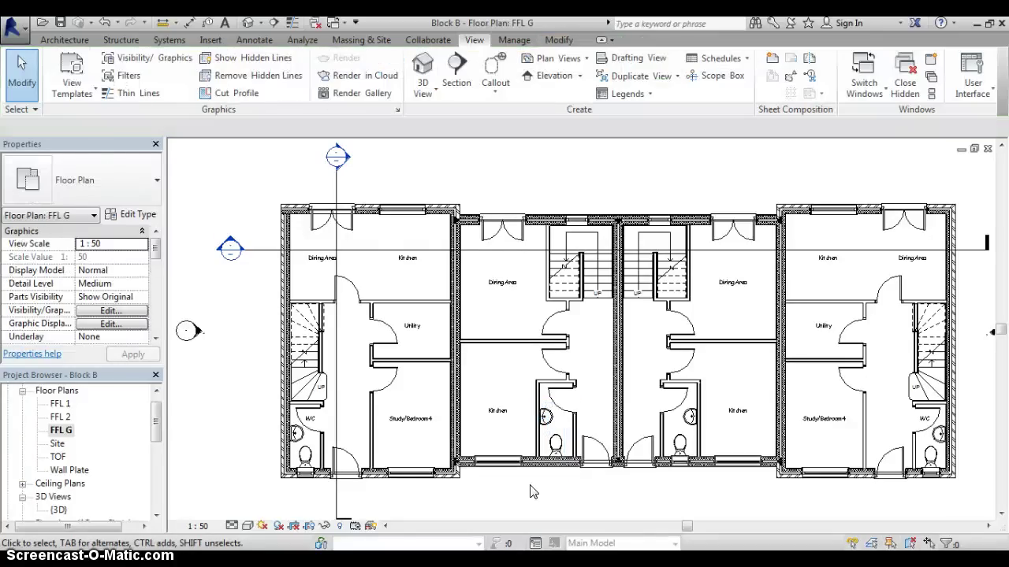
Step: Delete the small 488x750 casement window of the WC to the right of the middle party wall in the FFL G floor plan
{"action": "left_click", "coordinate": [679, 466]}
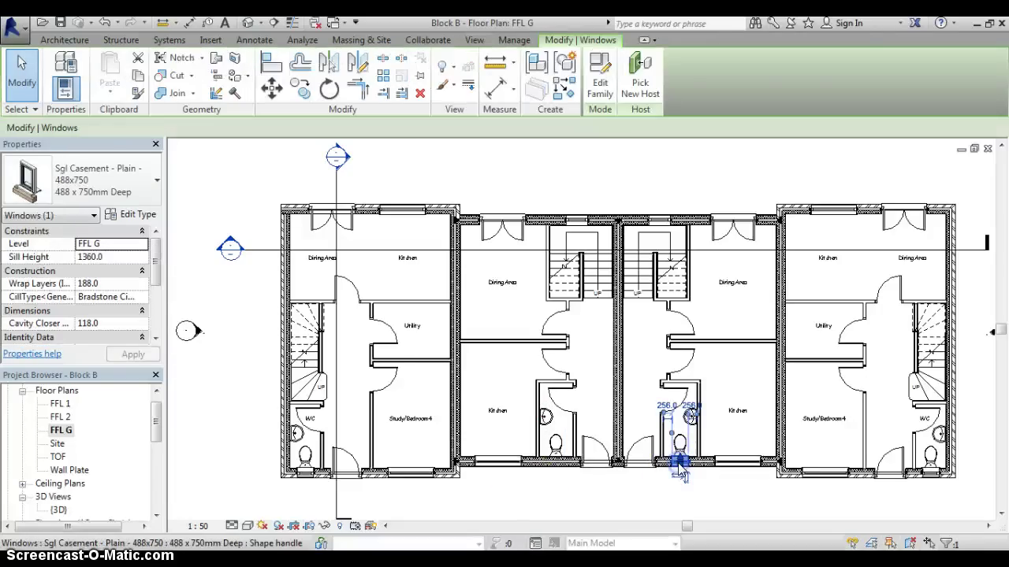
{"action": "left_click", "coordinate": [681, 476]}
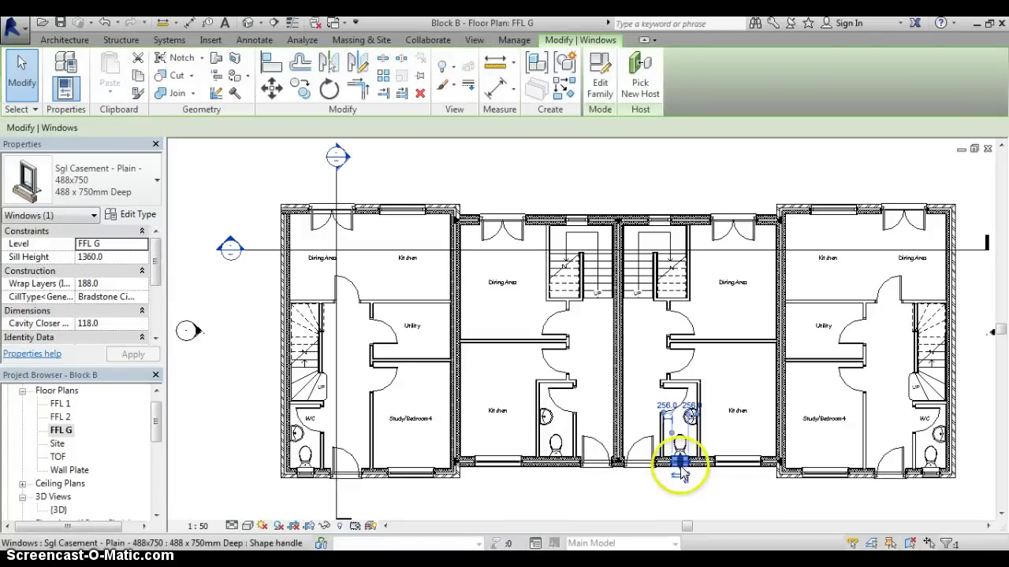
{"action": "key", "text": "Escape"}
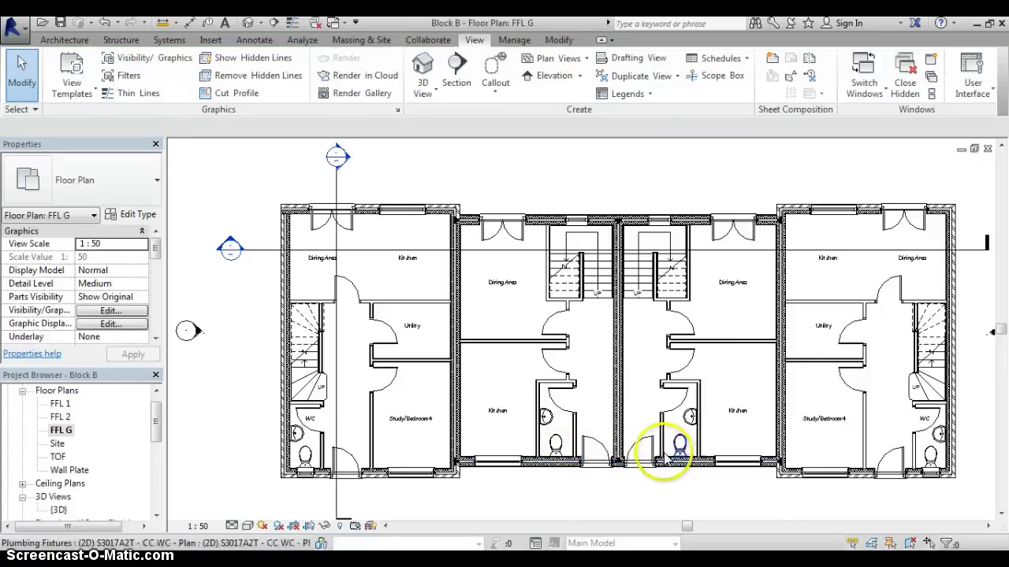
Step: Examine the middle rendered facade in the {3D} view and the South elevation for the effect of the window deletions
{"action": "left_click", "coordinate": [156, 425]}
{"action": "mouse_move", "coordinate": [155, 426]}
{"action": "left_mouse_down"}
{"action": "mouse_move", "coordinate": [154, 407]}
{"action": "mouse_move", "coordinate": [157, 445]}
{"action": "left_mouse_up"}
{"action": "double_click", "coordinate": [59, 457]}
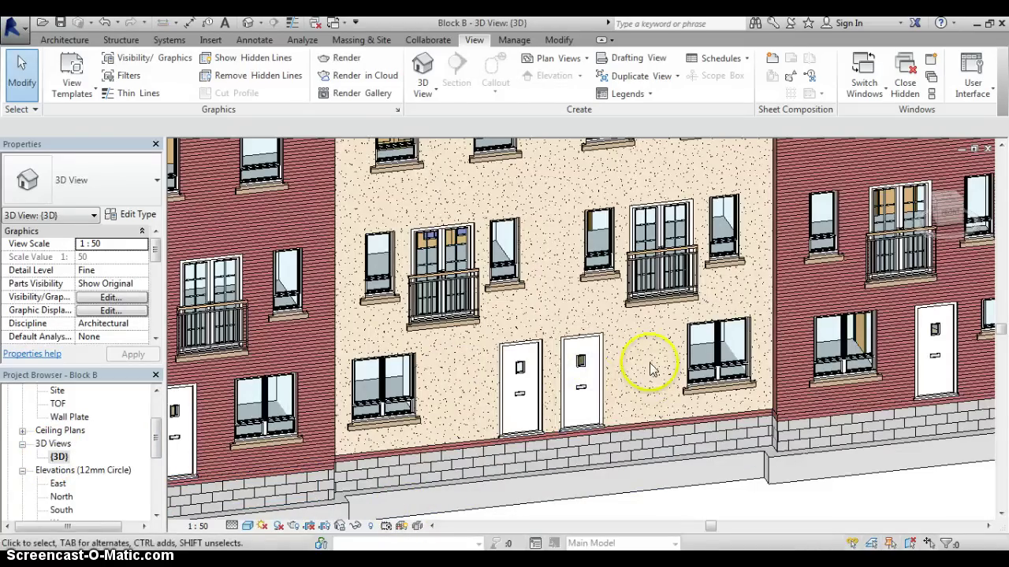
{"action": "left_click_drag", "start_coordinate": [158, 428], "coordinate": [153, 465]}
{"action": "double_click", "coordinate": [62, 430]}
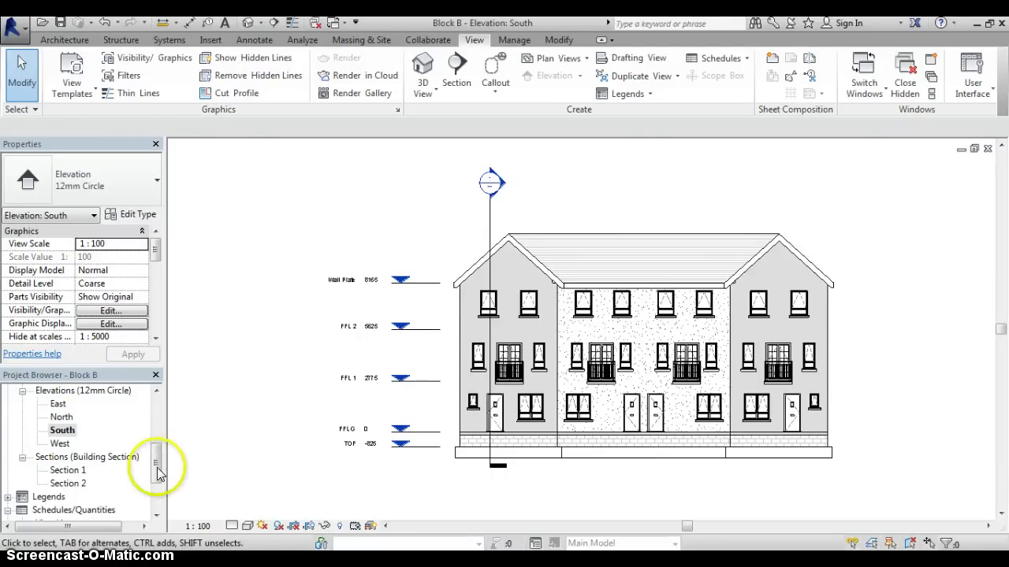
{"action": "mouse_move", "coordinate": [155, 457]}
{"action": "left_mouse_down"}
{"action": "mouse_move", "coordinate": [157, 417]}
{"action": "mouse_move", "coordinate": [157, 451]}
{"action": "left_mouse_up"}
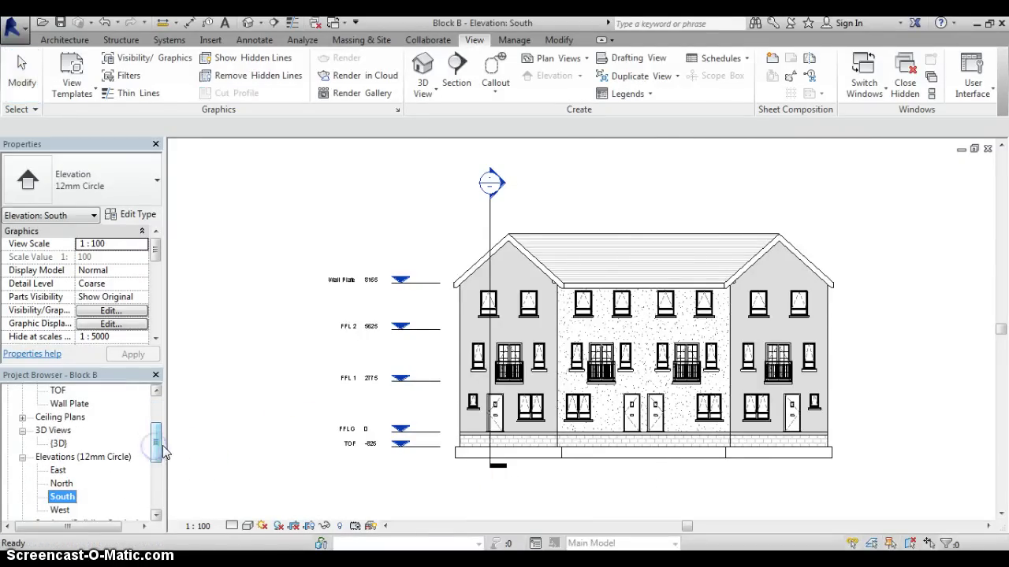
{"action": "left_click", "coordinate": [242, 391]}
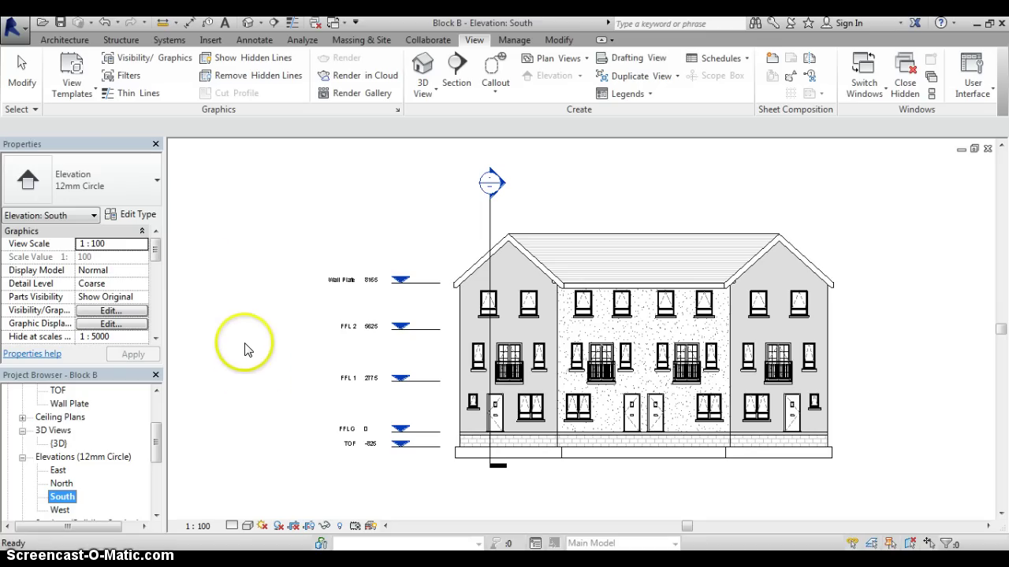
Step: Undo the ground-floor window deletions and check the middle rendered facade in the {3D} view
{"action": "left_click", "coordinate": [104, 23]}
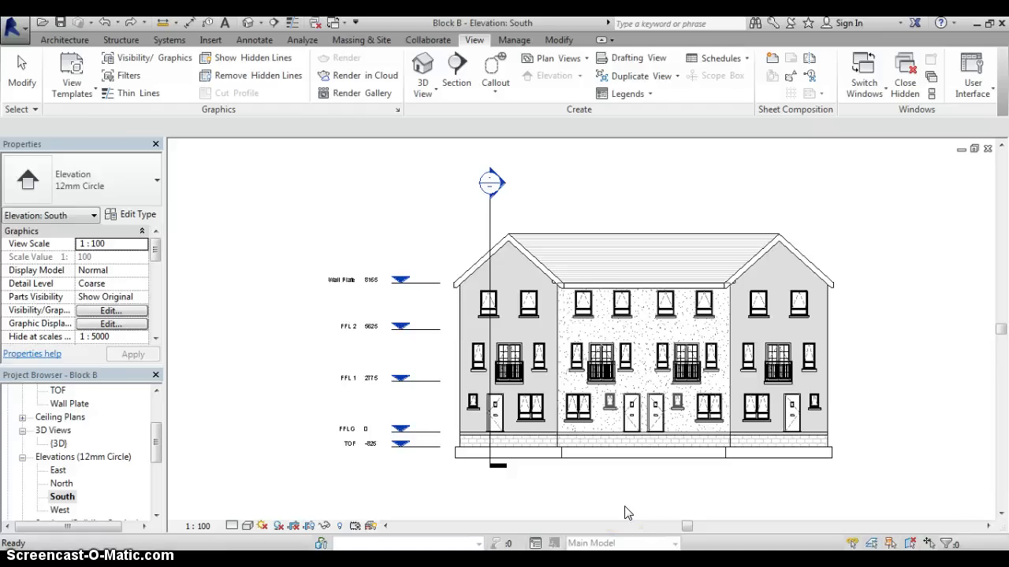
{"action": "double_click", "coordinate": [58, 444]}
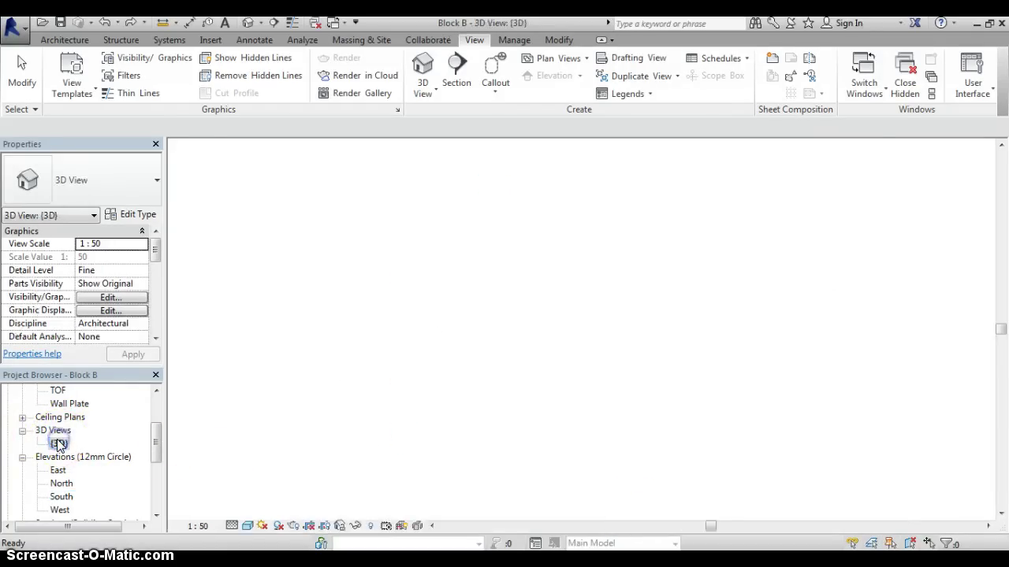
{"action": "scroll", "coordinate": [705, 338], "scroll_direction": "down", "scroll_amount": 6}
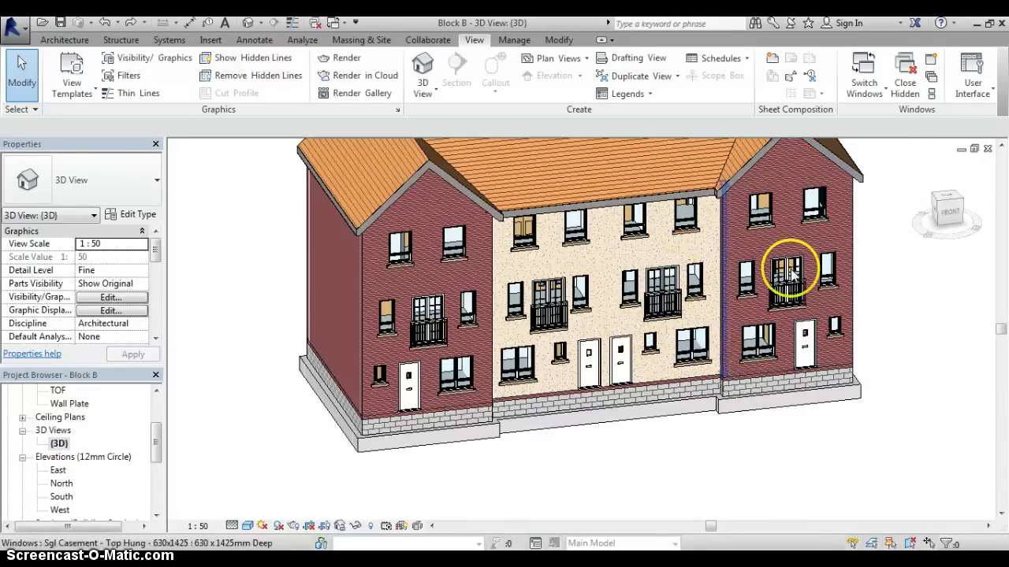
{"action": "left_click", "coordinate": [890, 284]}
{"action": "left_click", "coordinate": [653, 350]}
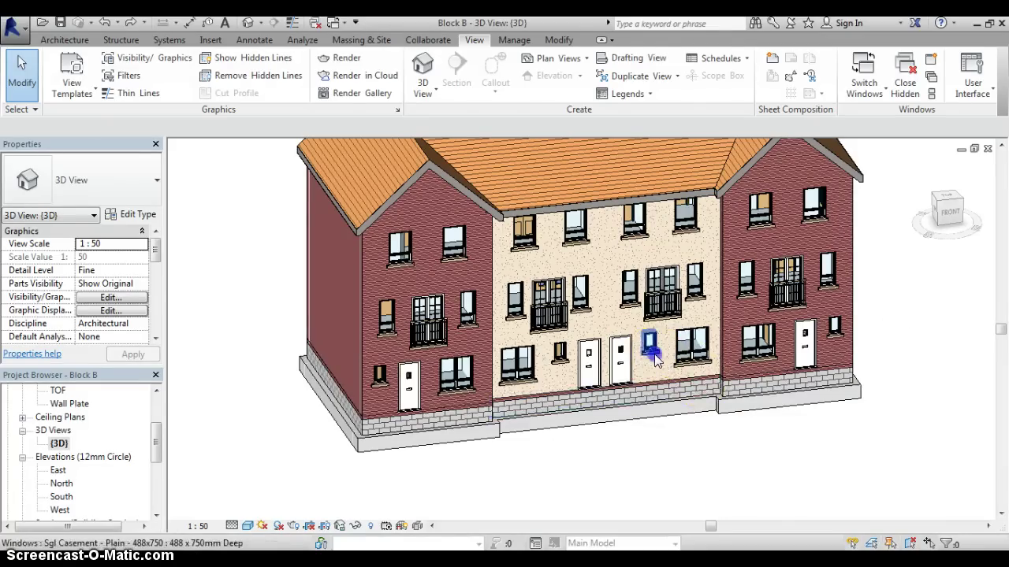
{"action": "left_click", "coordinate": [680, 450]}
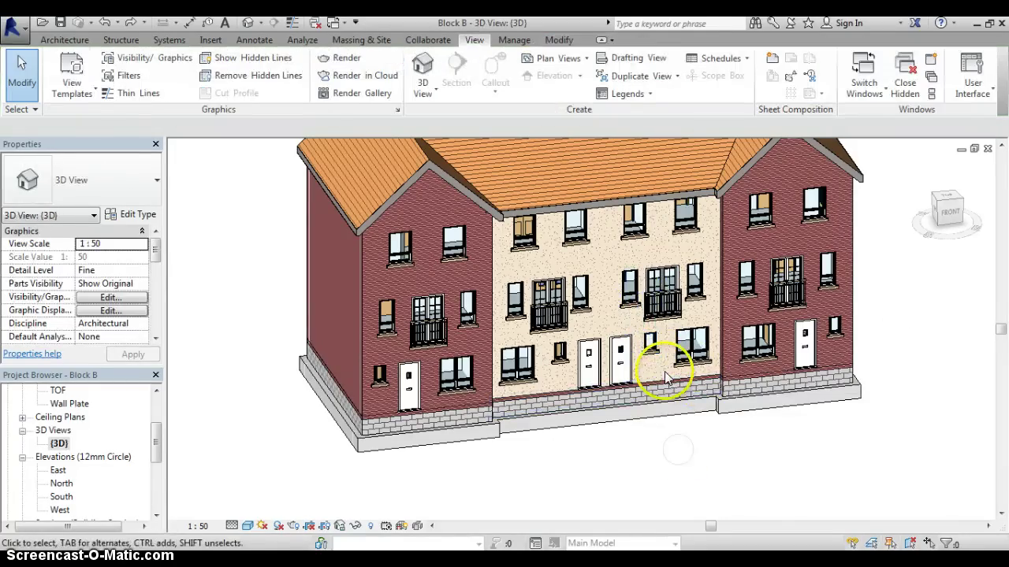
{"action": "mouse_move", "coordinate": [665, 377]}
{"action": "middle_mouse_down", "text": "shift"}
{"action": "mouse_move", "coordinate": [676, 433]}
{"action": "mouse_move", "coordinate": [647, 432]}
{"action": "middle_mouse_up", "text": "shift"}
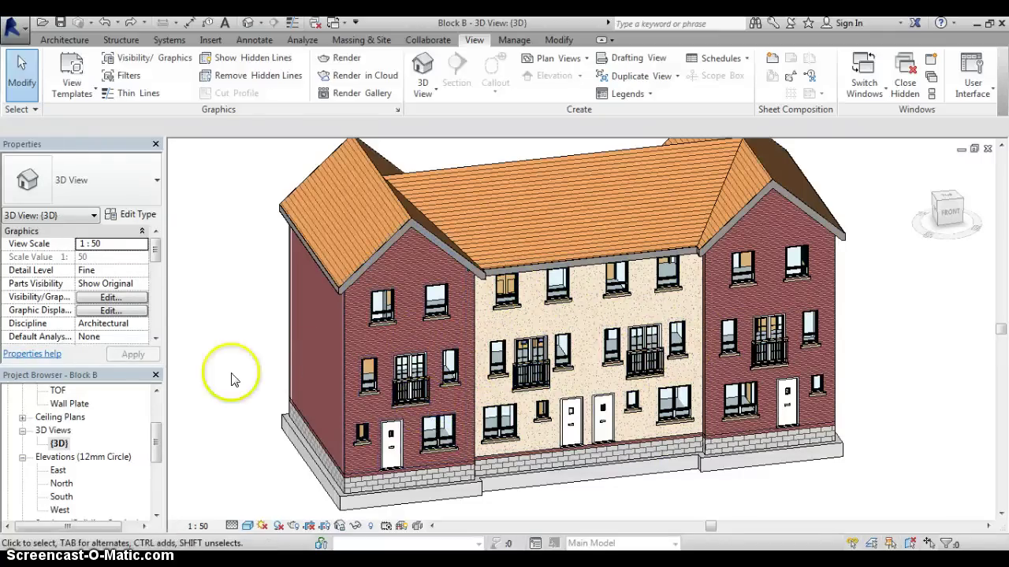
Step: Change the two middle houses' rendered front wall to the SM_Brick Ext 102.5 - 70 - 100 p type in the FFL G plan
{"action": "left_click_drag", "start_coordinate": [155, 443], "coordinate": [164, 420]}
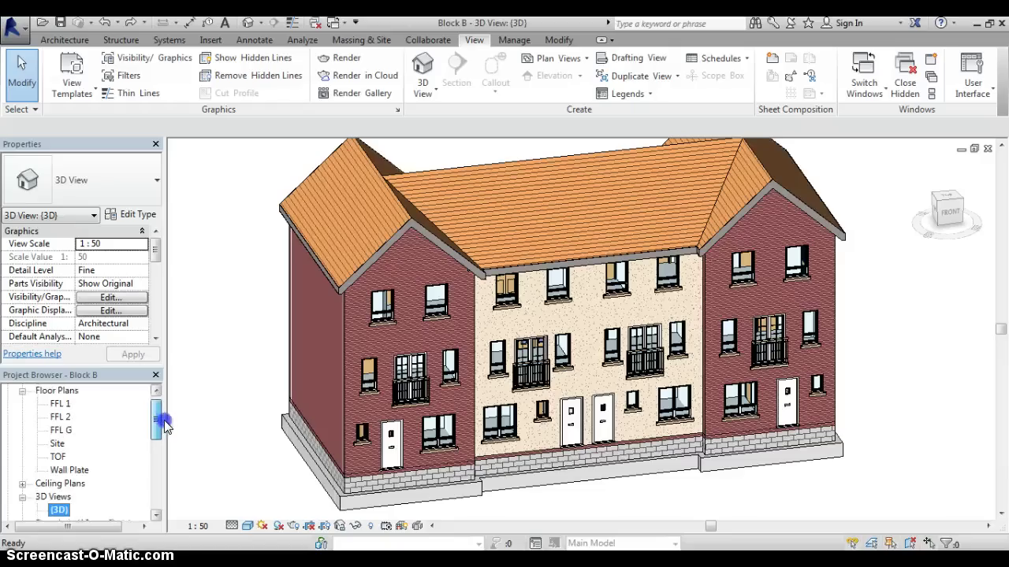
{"action": "double_click", "coordinate": [61, 430]}
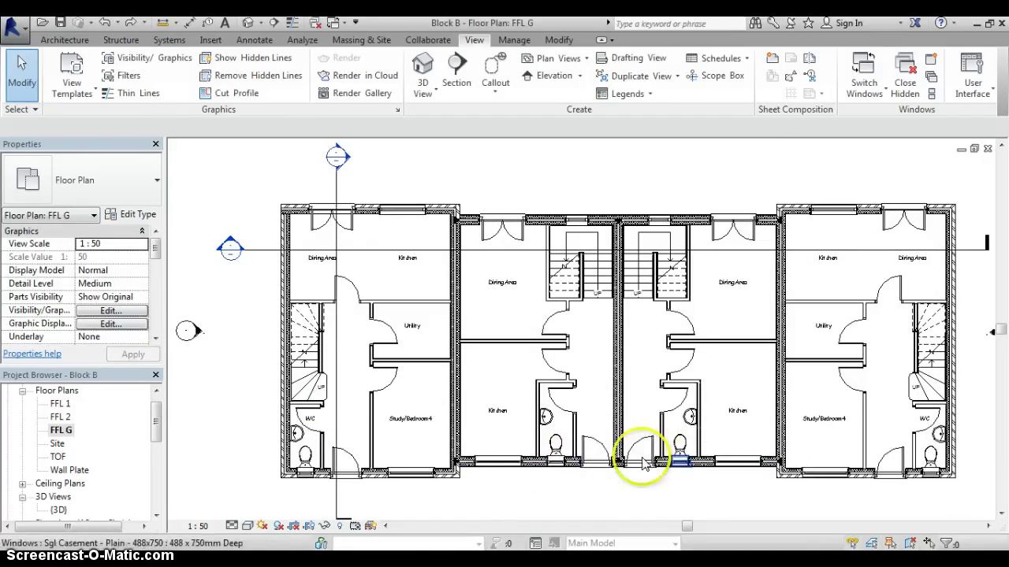
{"action": "left_click", "coordinate": [535, 466]}
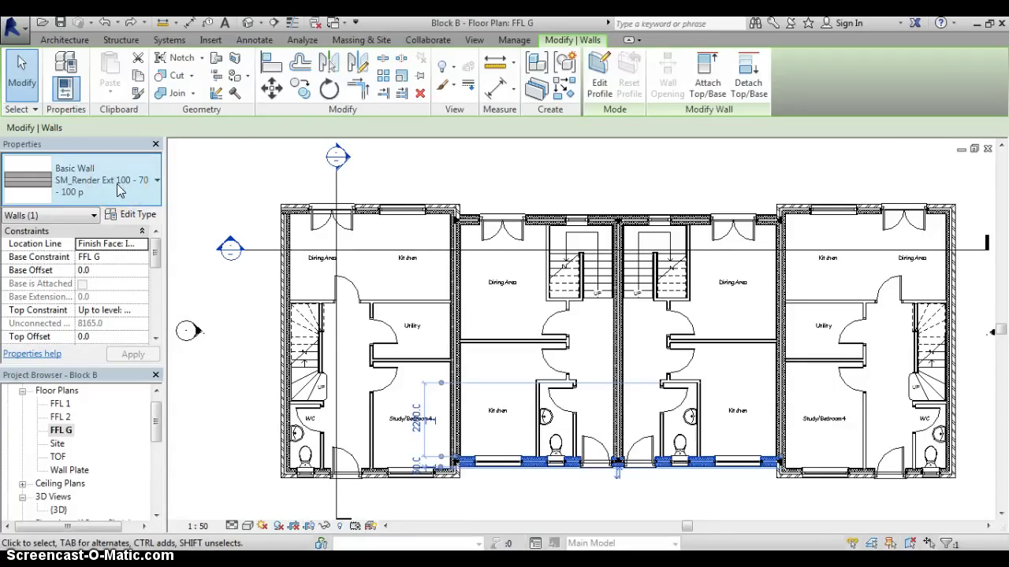
{"action": "left_click", "coordinate": [156, 182]}
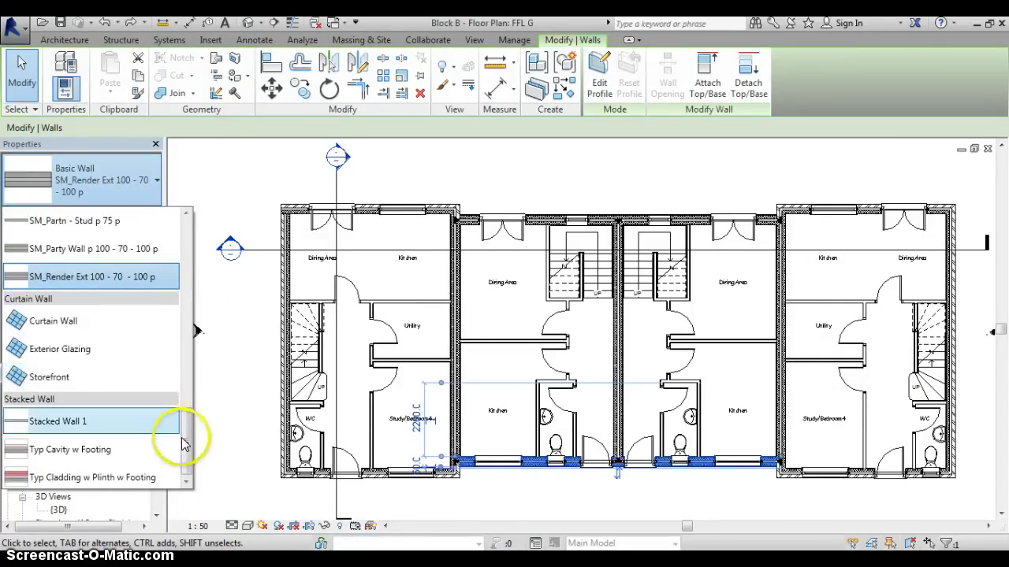
{"action": "left_click_drag", "start_coordinate": [185, 453], "coordinate": [180, 389]}
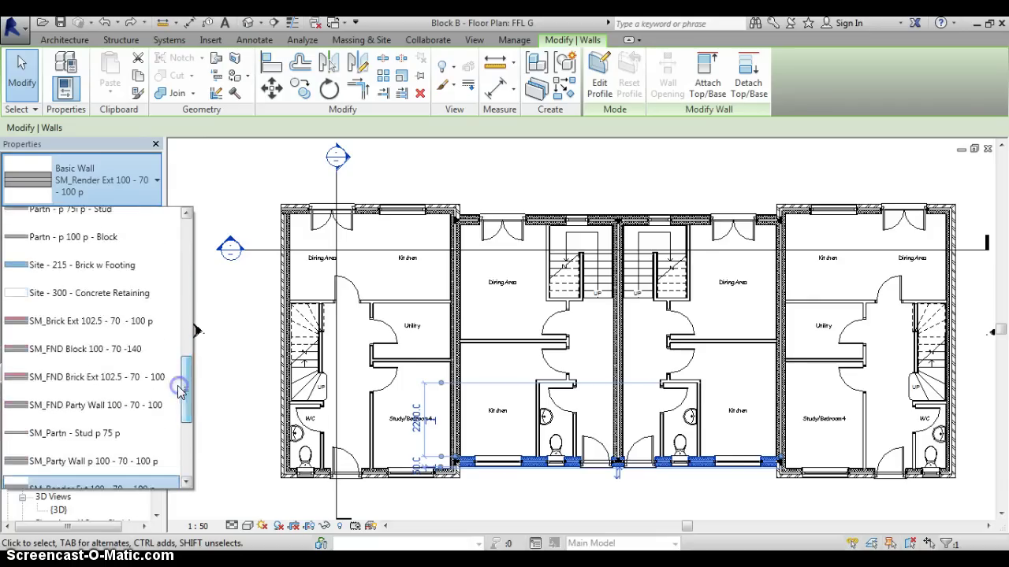
{"action": "left_click", "coordinate": [75, 322]}
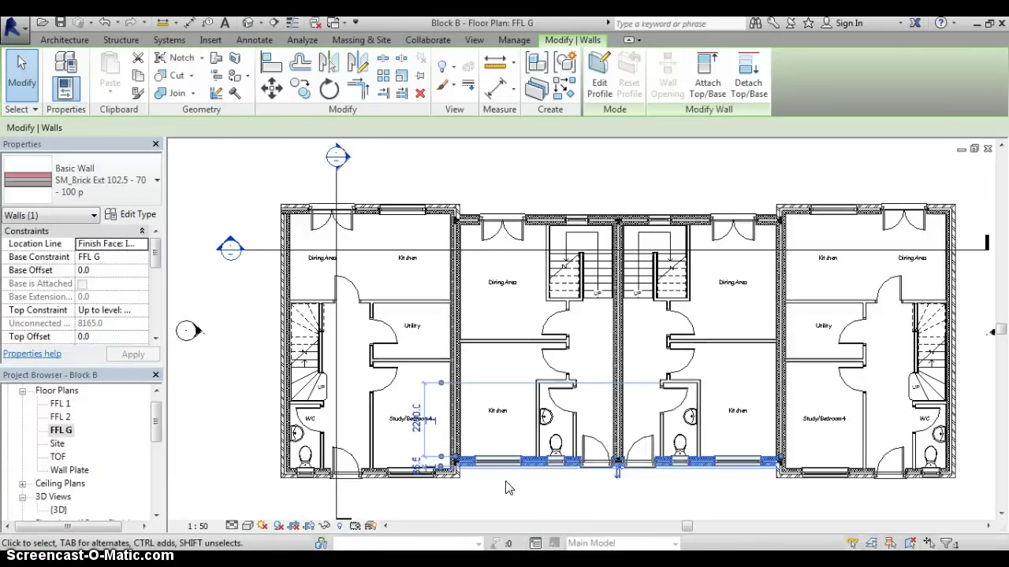
Step: Examine the front wall's new type in the floor plan, the {3D} view and the South elevation
{"action": "scroll", "coordinate": [562, 484], "scroll_direction": "up", "scroll_amount": 4}
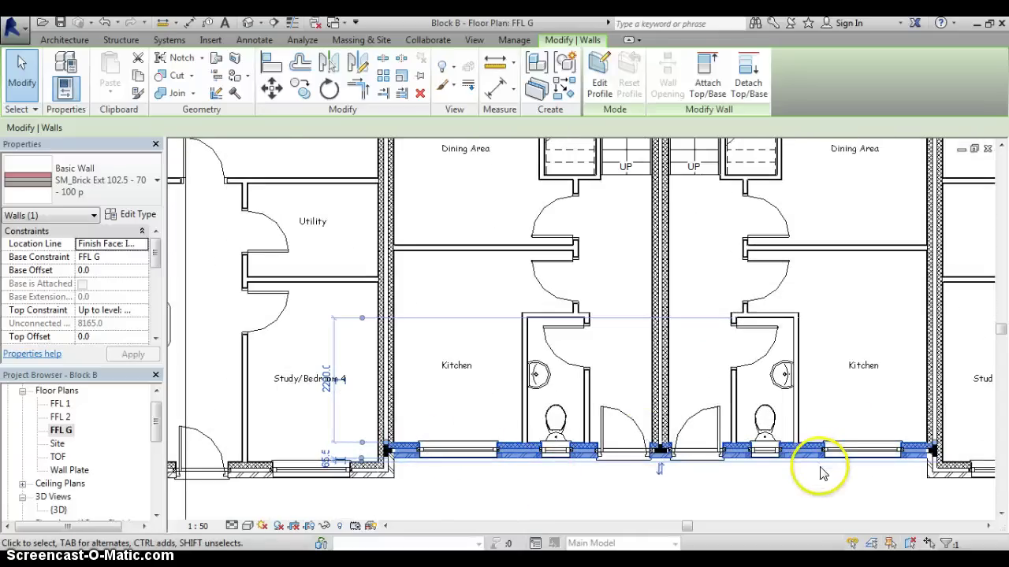
{"action": "scroll", "coordinate": [777, 475], "scroll_direction": "down", "scroll_amount": 4}
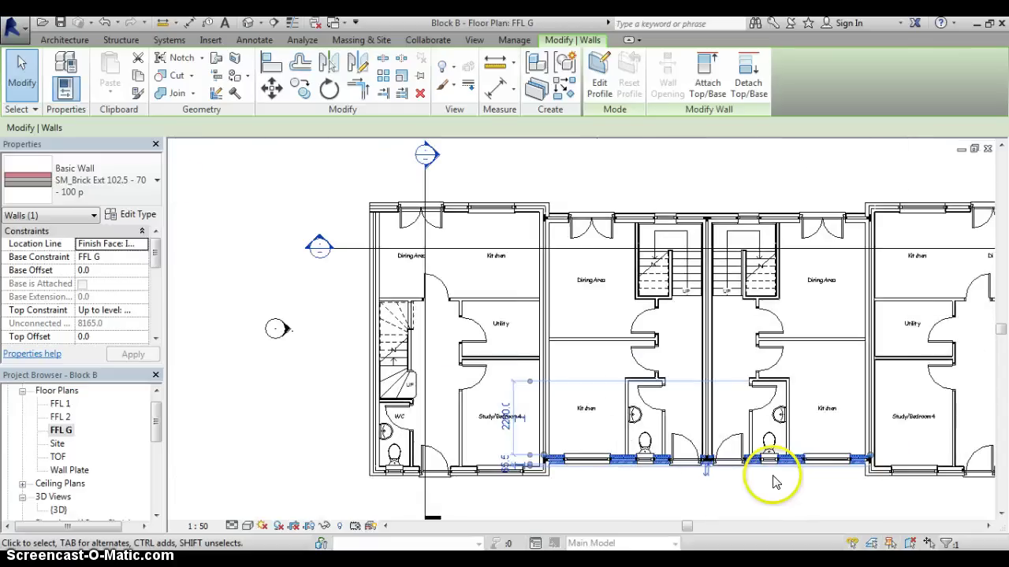
{"action": "scroll", "coordinate": [776, 483], "scroll_direction": "down", "scroll_amount": 1}
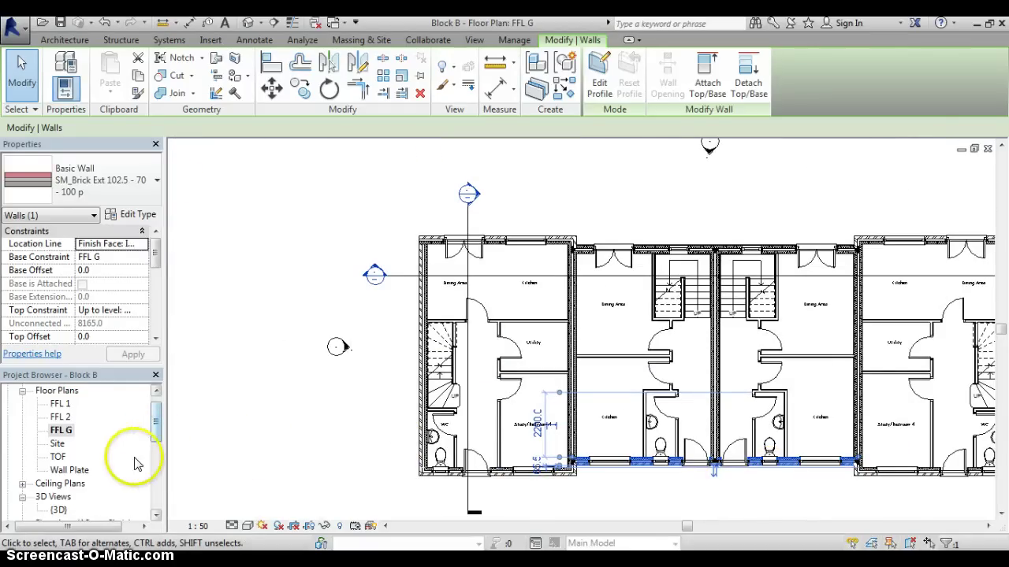
{"action": "double_click", "coordinate": [70, 510]}
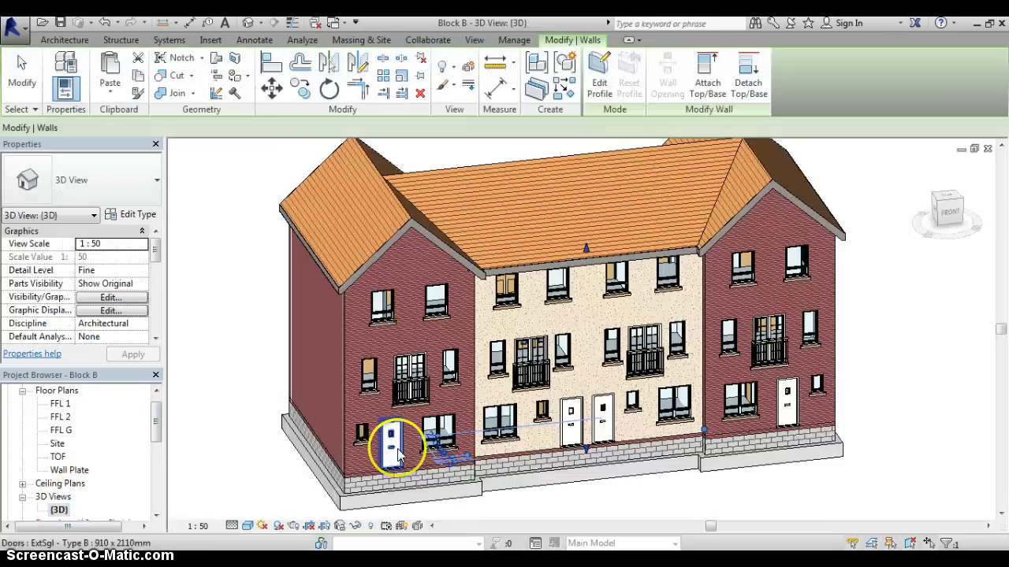
{"action": "left_click", "coordinate": [811, 490]}
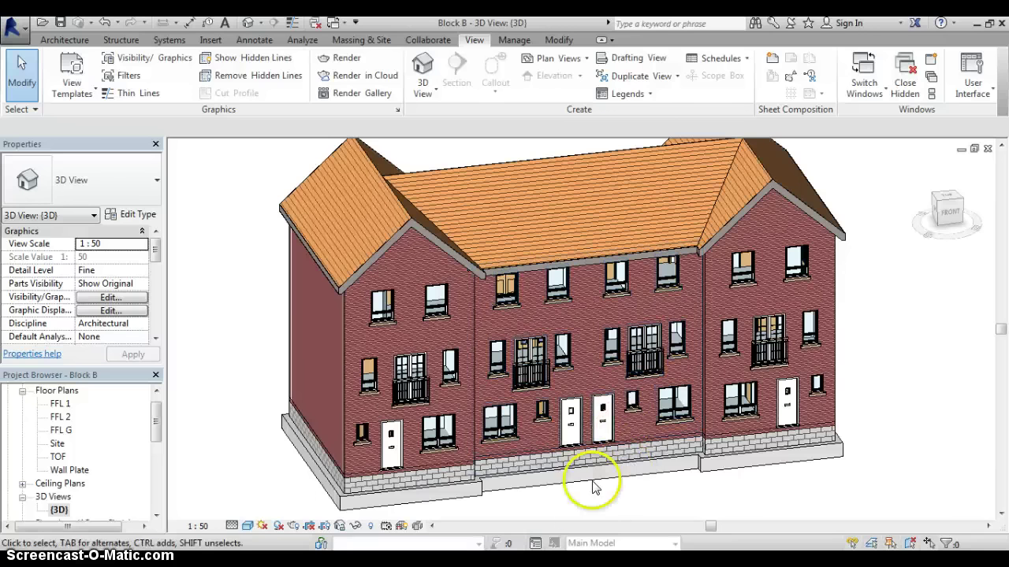
{"action": "left_click_drag", "start_coordinate": [155, 428], "coordinate": [157, 464]}
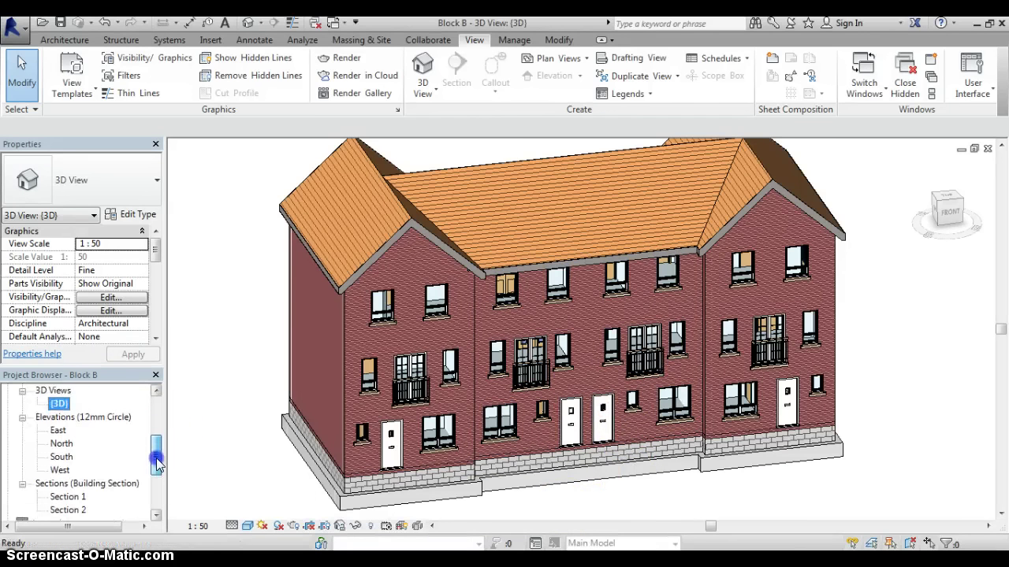
{"action": "double_click", "coordinate": [62, 444]}
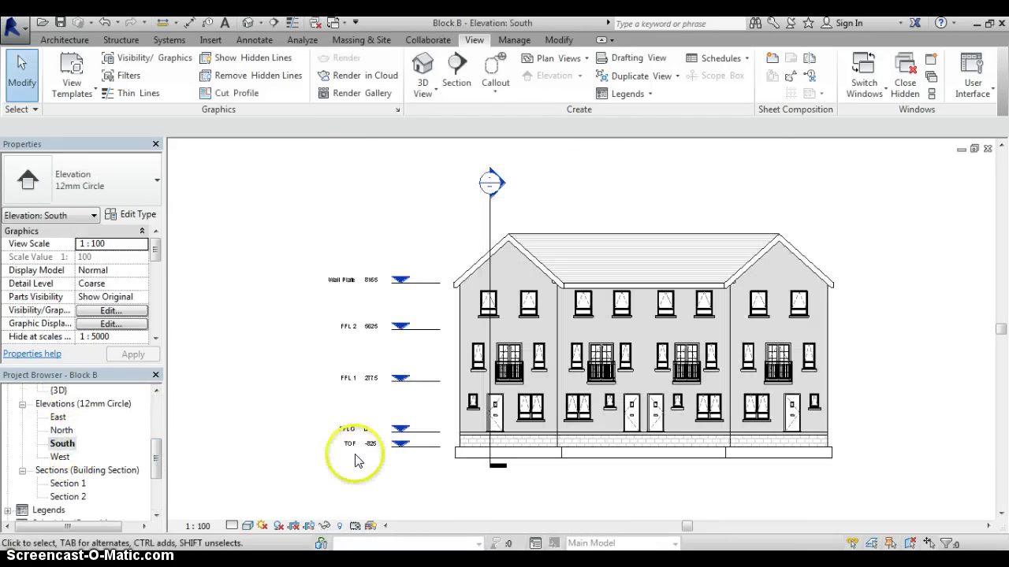
{"action": "scroll", "coordinate": [639, 364], "scroll_direction": "up", "scroll_amount": 5}
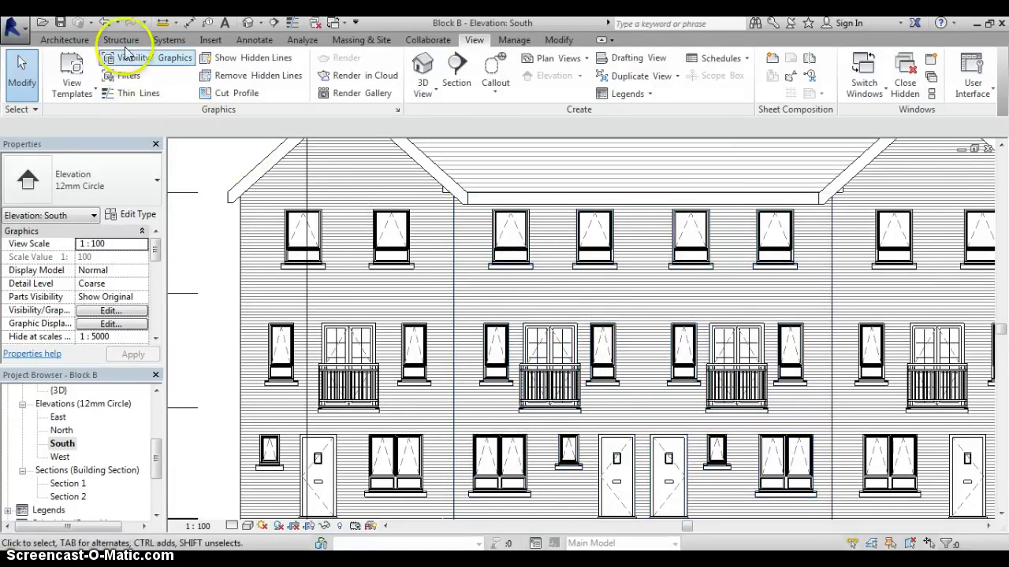
Step: Undo the front wall's type change and return to the FFL G floor plan
{"action": "left_click", "coordinate": [101, 24]}
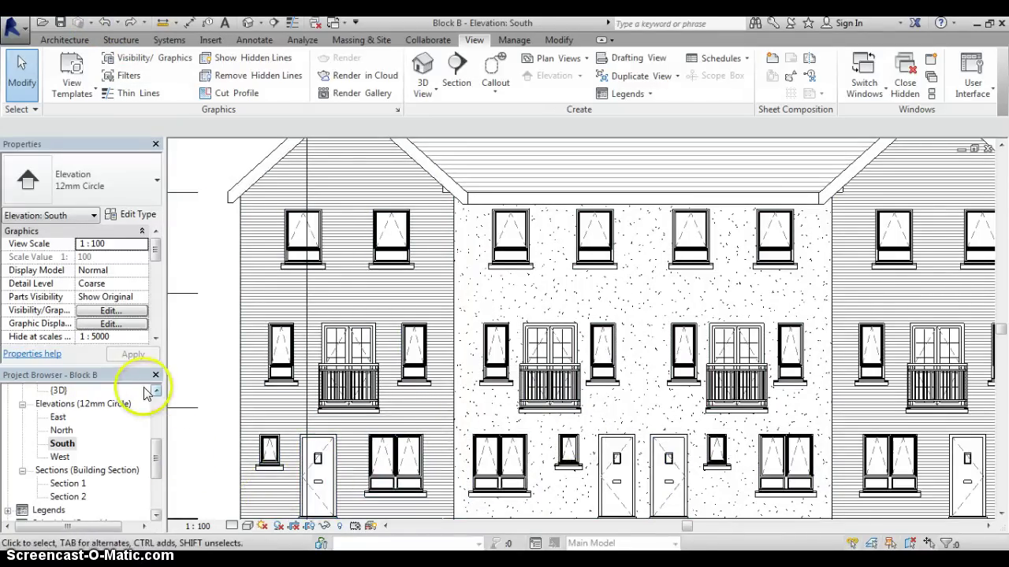
{"action": "left_click_drag", "start_coordinate": [157, 473], "coordinate": [153, 435]}
{"action": "left_click", "coordinate": [63, 432]}
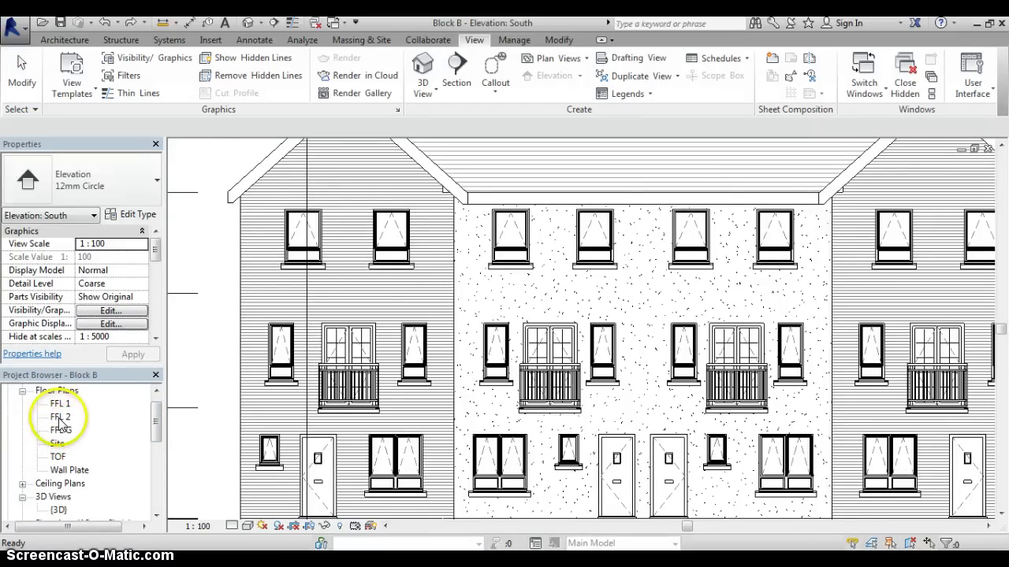
{"action": "double_click", "coordinate": [61, 431]}
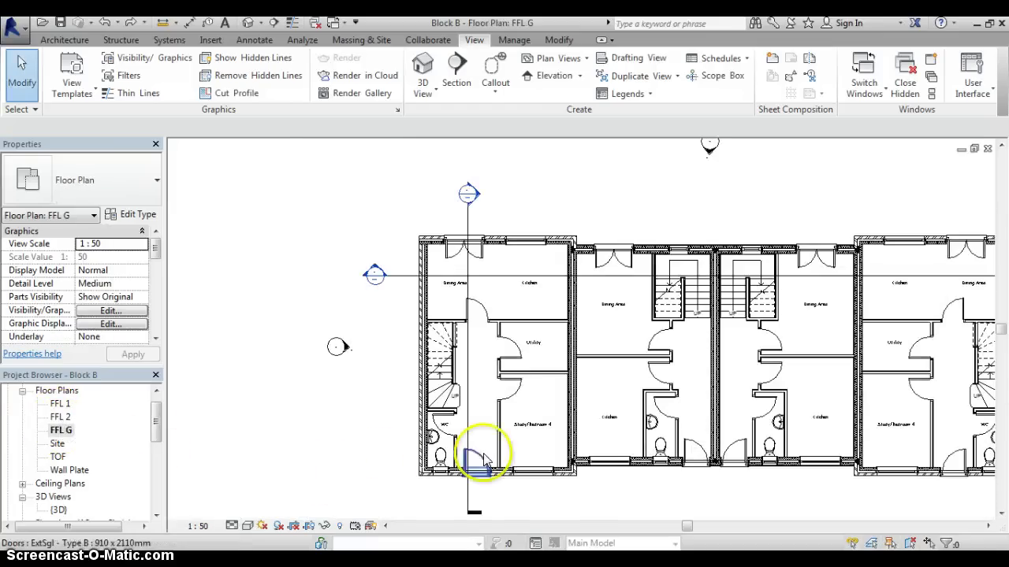
Step: Start a new building section in the FFL G plan and save the project when reminded
{"action": "left_click_drag", "start_coordinate": [683, 526], "coordinate": [725, 527]}
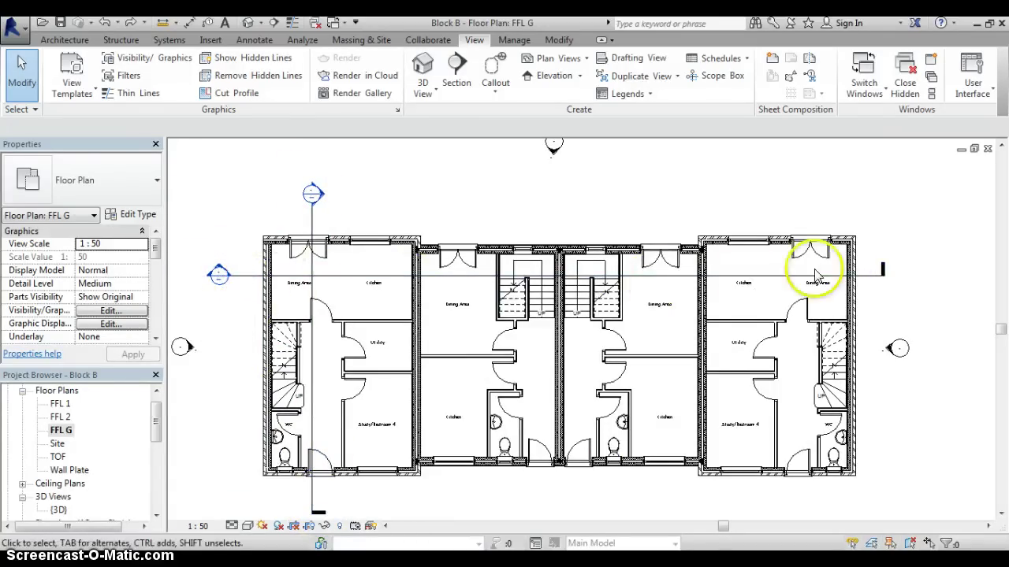
{"action": "left_click", "coordinate": [912, 273]}
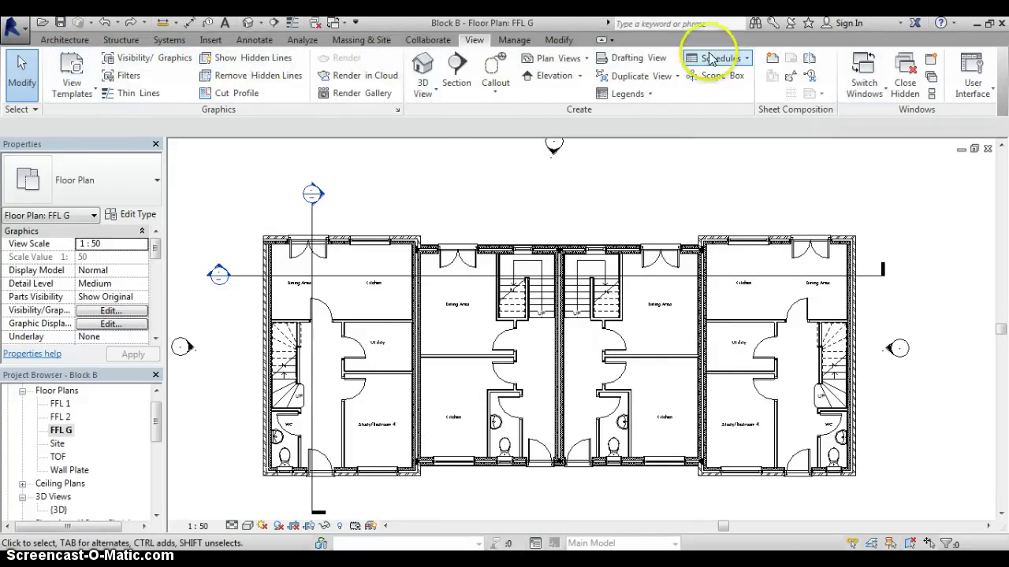
{"action": "left_click", "coordinate": [463, 75]}
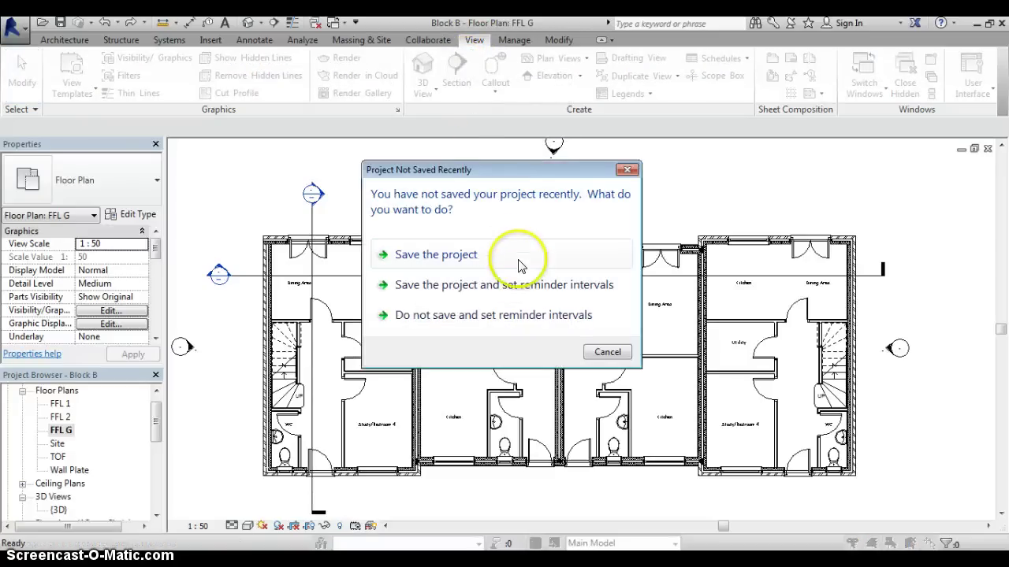
{"action": "left_click", "coordinate": [430, 257]}
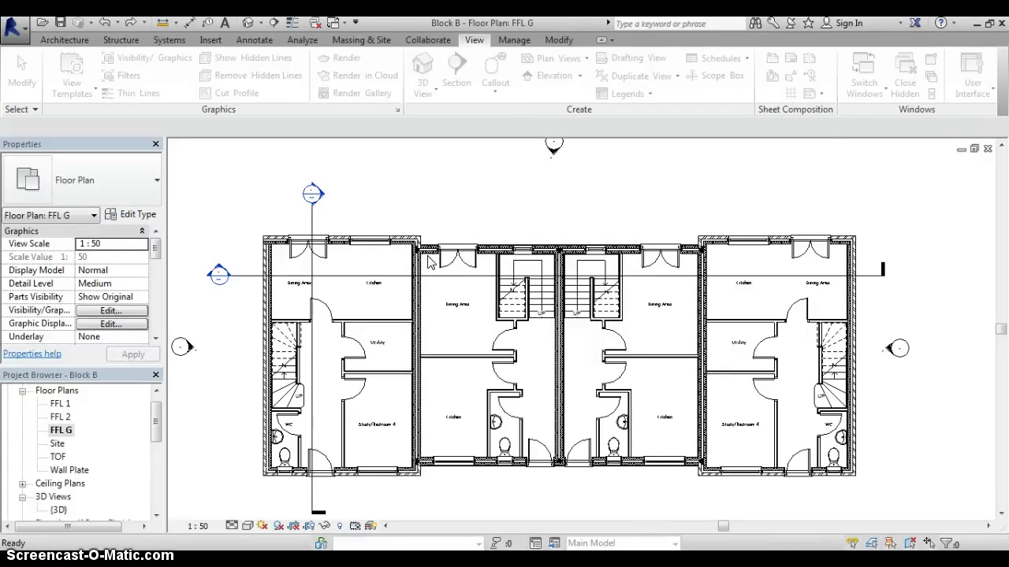
{"action": "left_click", "coordinate": [484, 223]}
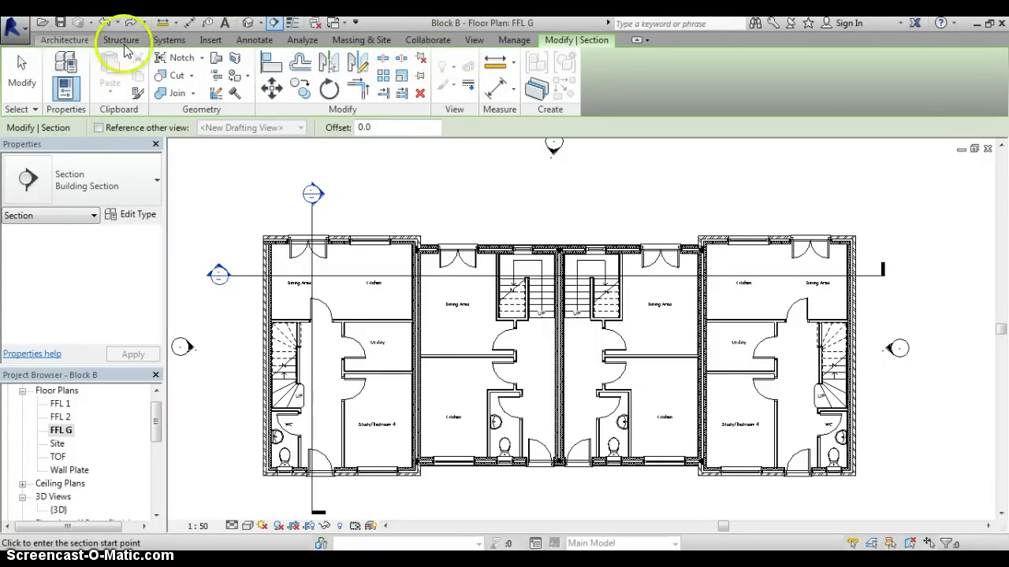
Step: Draw a vertical section line through the second house from the left, from beyond the rear wall to beyond the front wall
{"action": "left_click", "coordinate": [473, 40]}
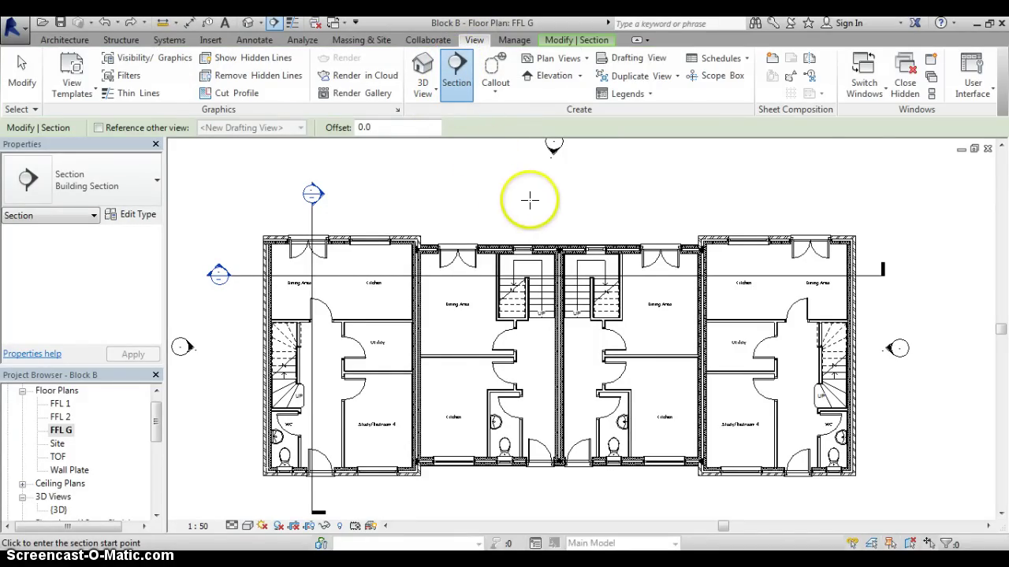
{"action": "left_click", "coordinate": [486, 197]}
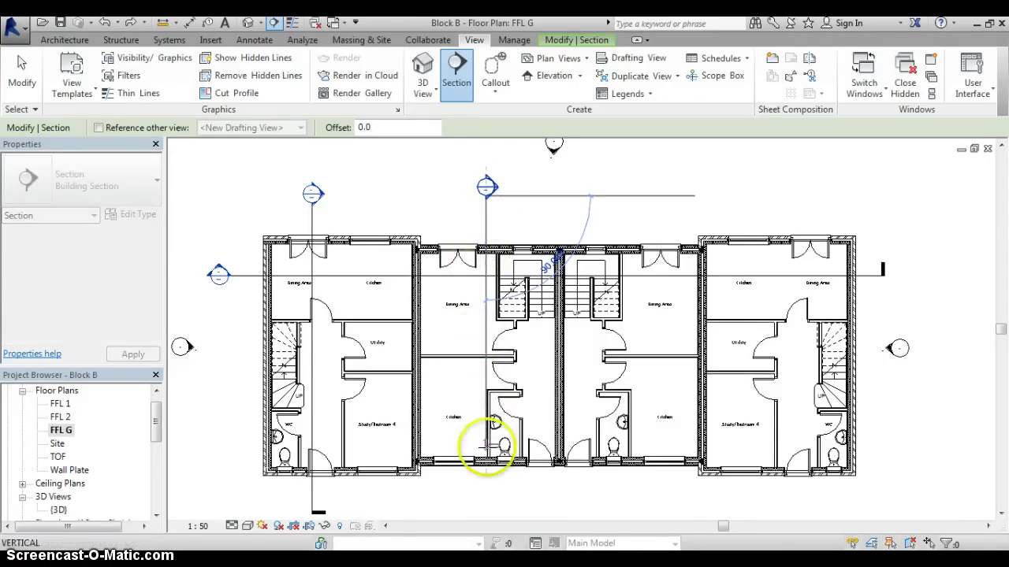
{"action": "left_click", "coordinate": [487, 507]}
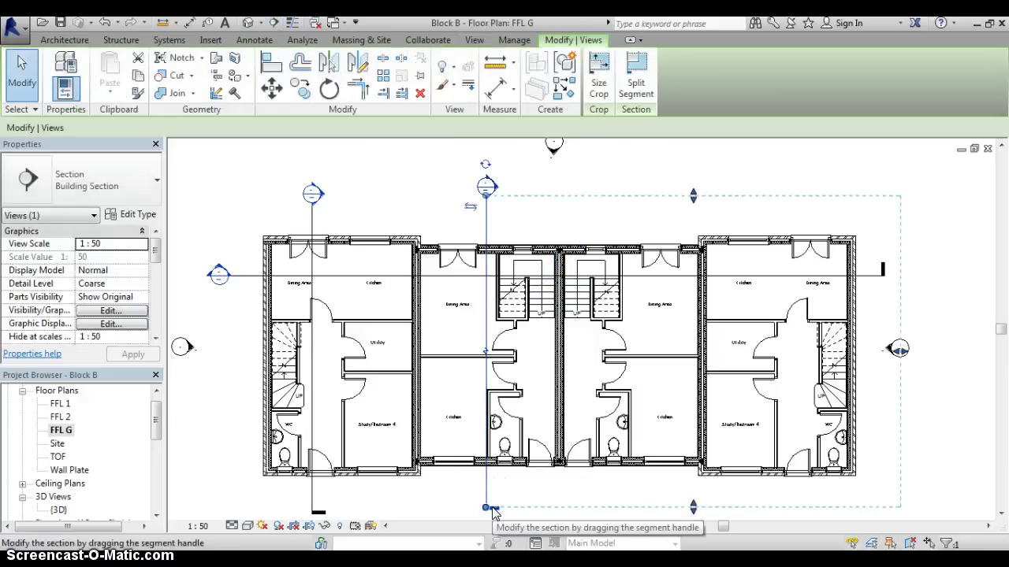
{"action": "key", "text": "Escape"}
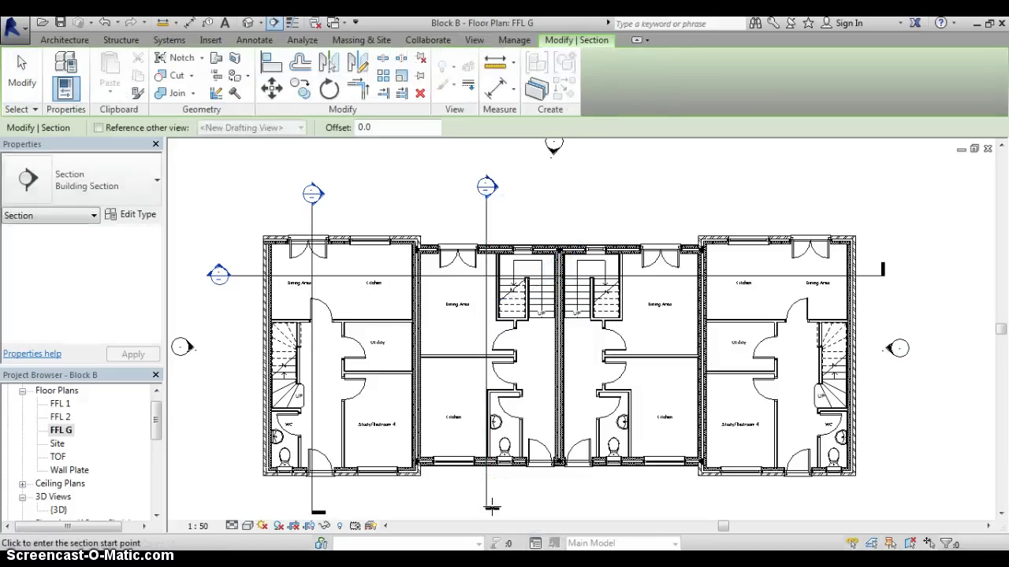
Step: Open the Section 3 view and examine the cut through the house's floors, internal doors and roof
{"action": "scroll", "coordinate": [495, 511], "scroll_direction": "up", "scroll_amount": 1}
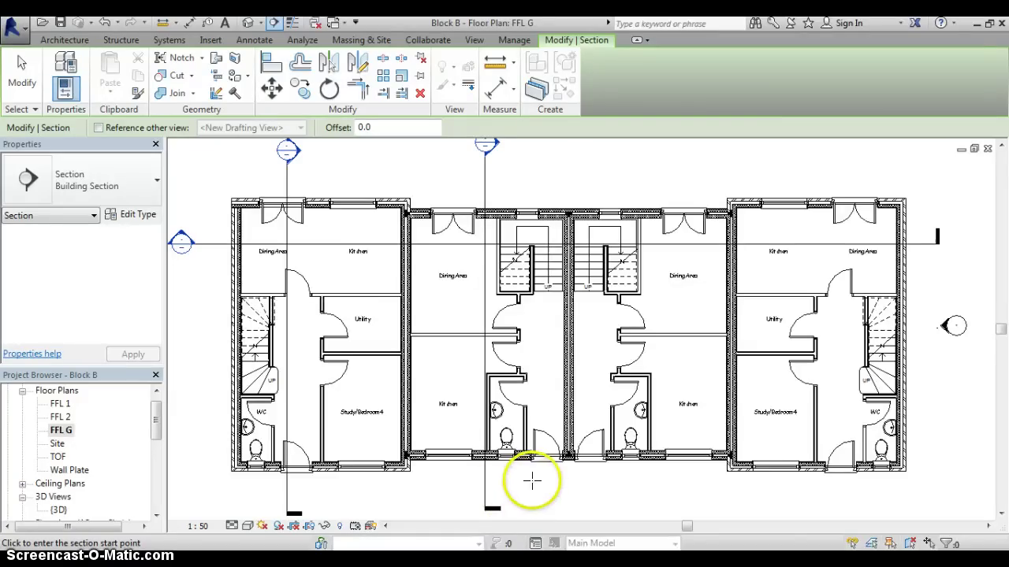
{"action": "scroll", "coordinate": [533, 479], "scroll_direction": "down", "scroll_amount": 1}
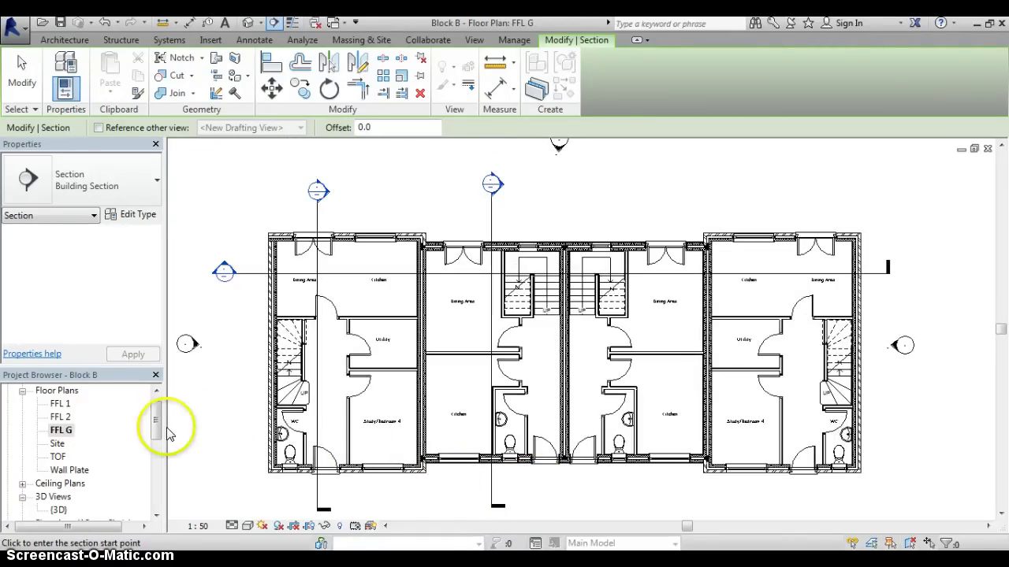
{"action": "left_click_drag", "start_coordinate": [155, 421], "coordinate": [160, 472]}
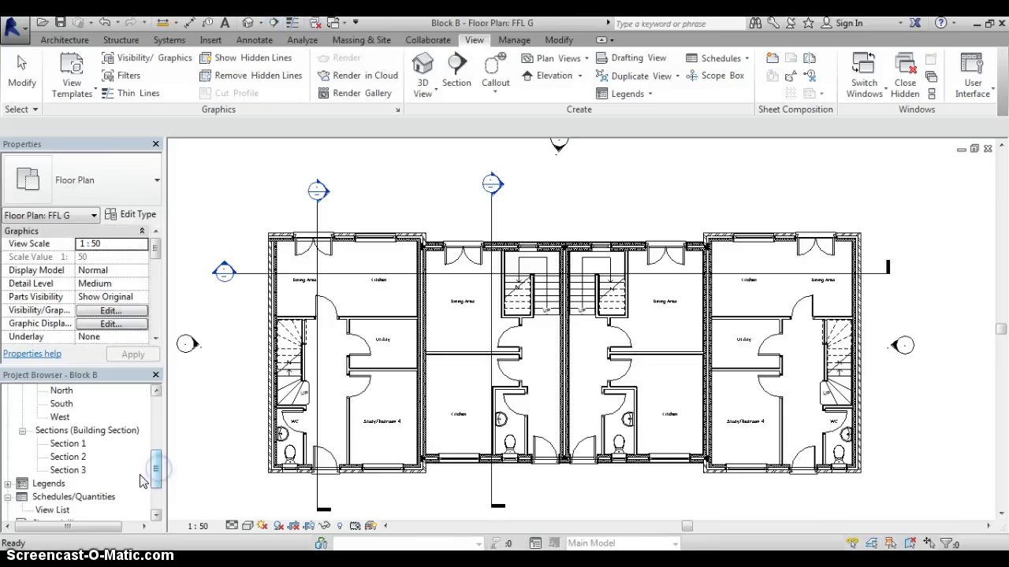
{"action": "left_click", "coordinate": [71, 470]}
{"action": "double_click", "coordinate": [71, 471]}
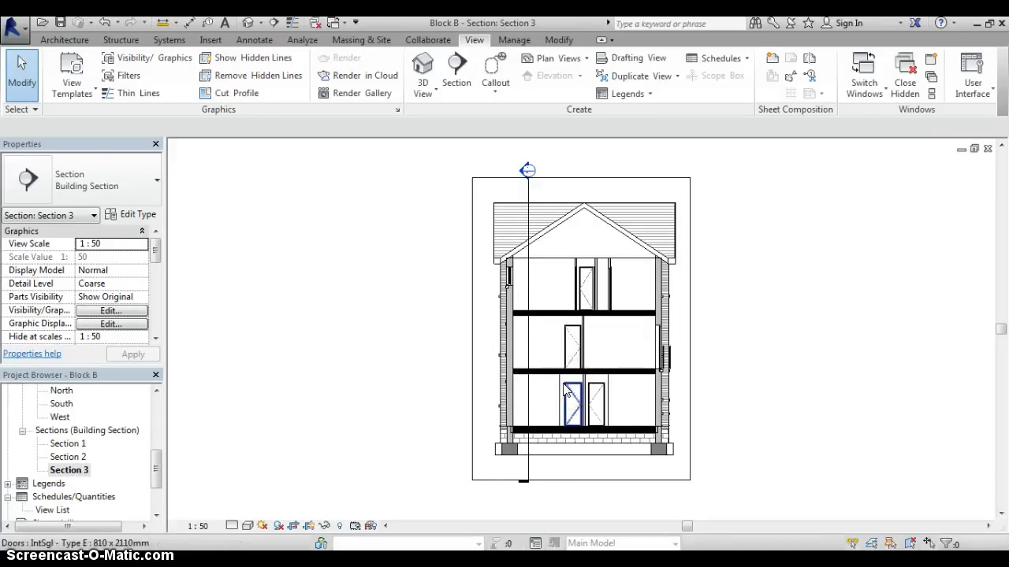
{"action": "left_click", "coordinate": [571, 387]}
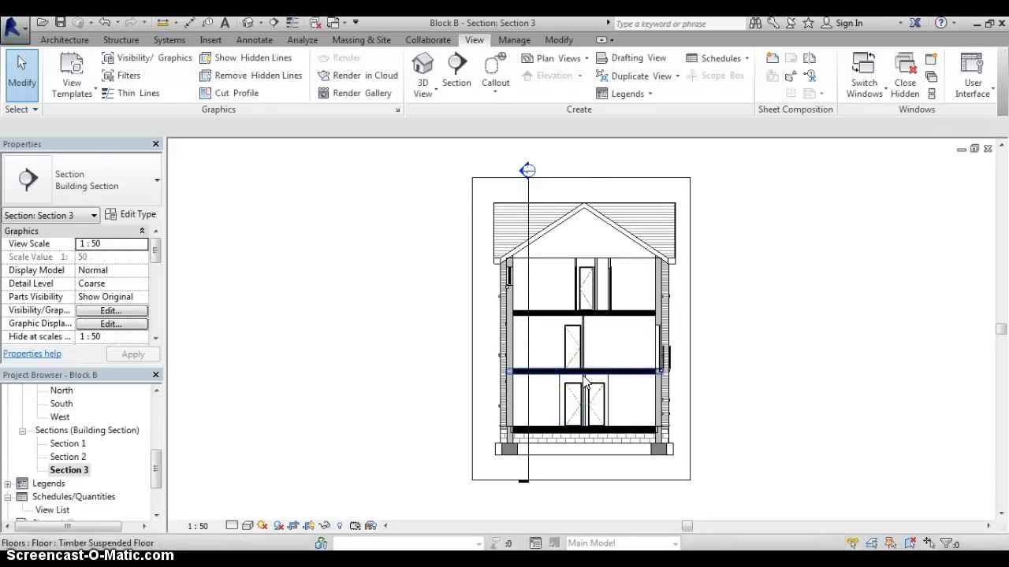